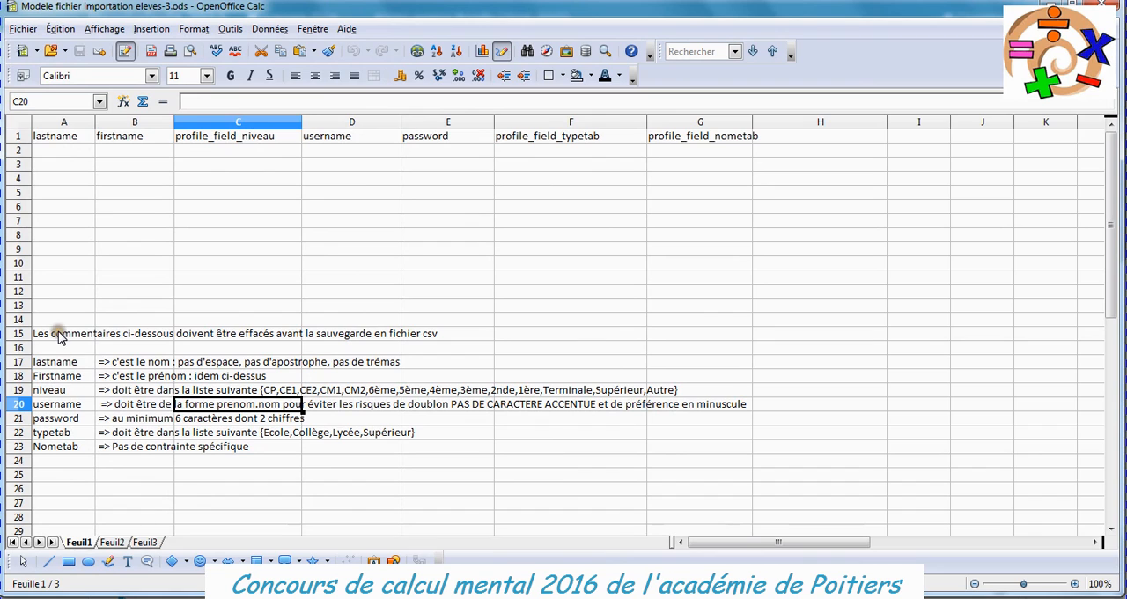
Move the comment block from A15:B23 to the area starting at cell H6.
left_click_drag(58, 337, 111, 447)
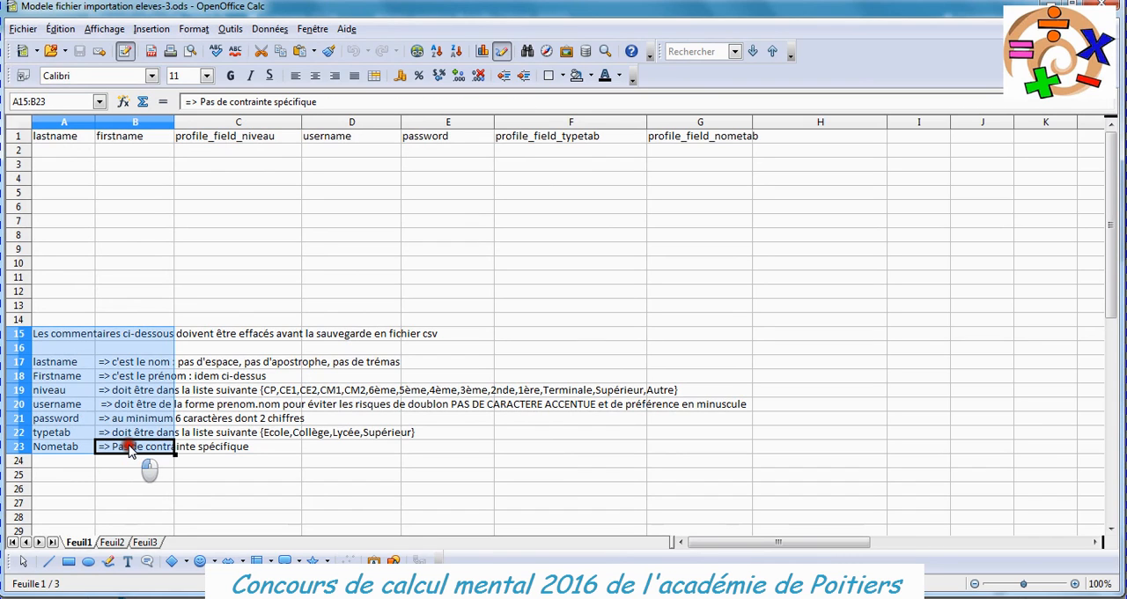
right_click(67, 353)
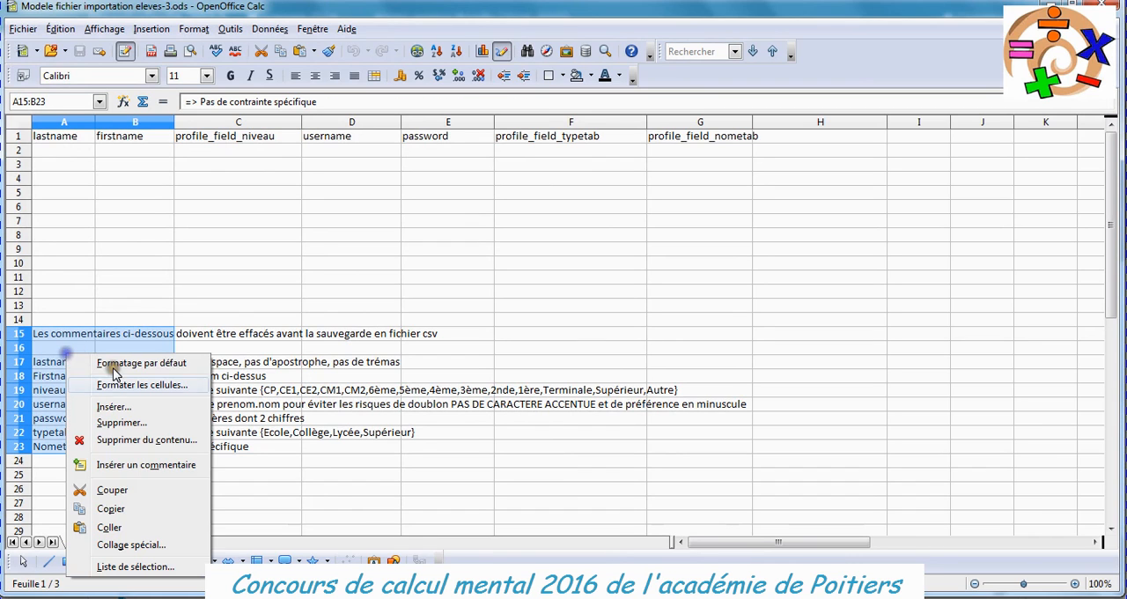
left_click(112, 489)
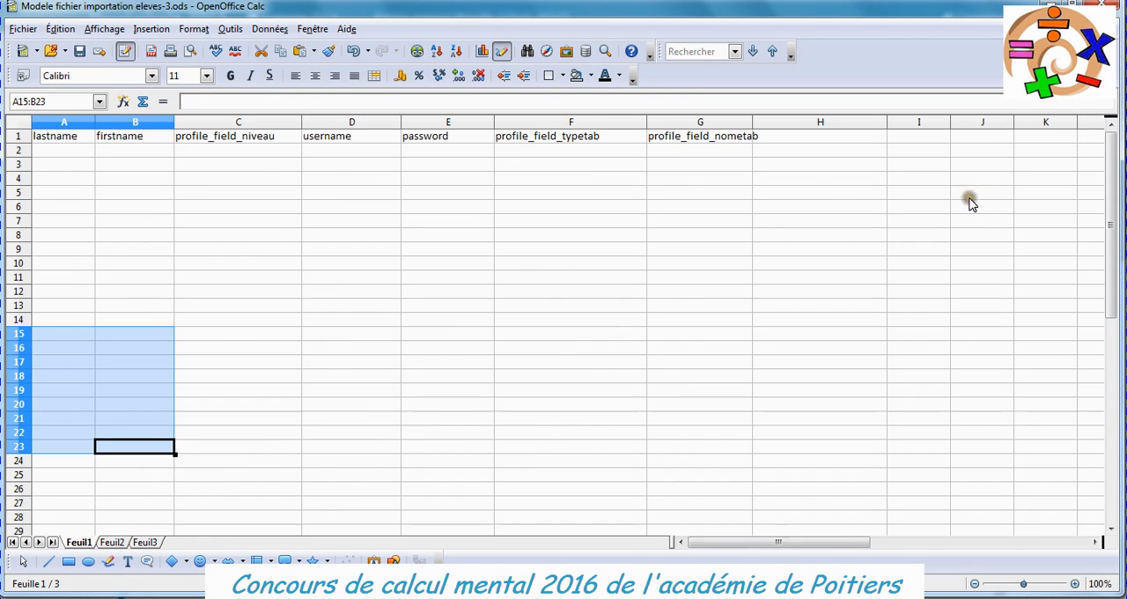
left_click(823, 211)
right_click(822, 211)
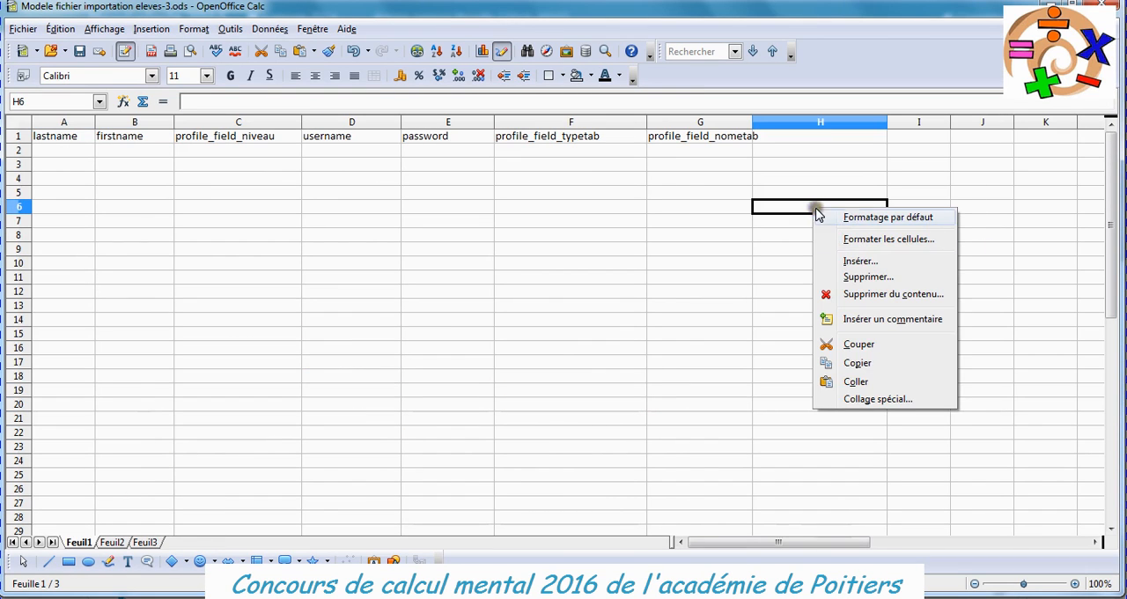
left_click(856, 382)
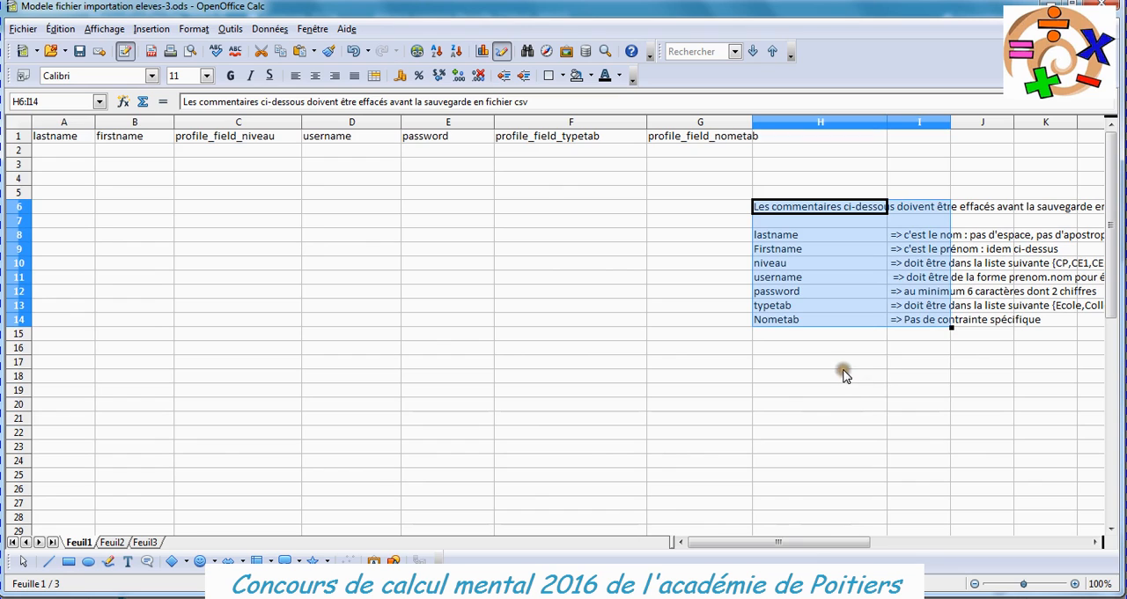
Enter Nom1 in cell A2 under lastname and Prénom1 in cell B2 under firstname.
left_click(58, 151)
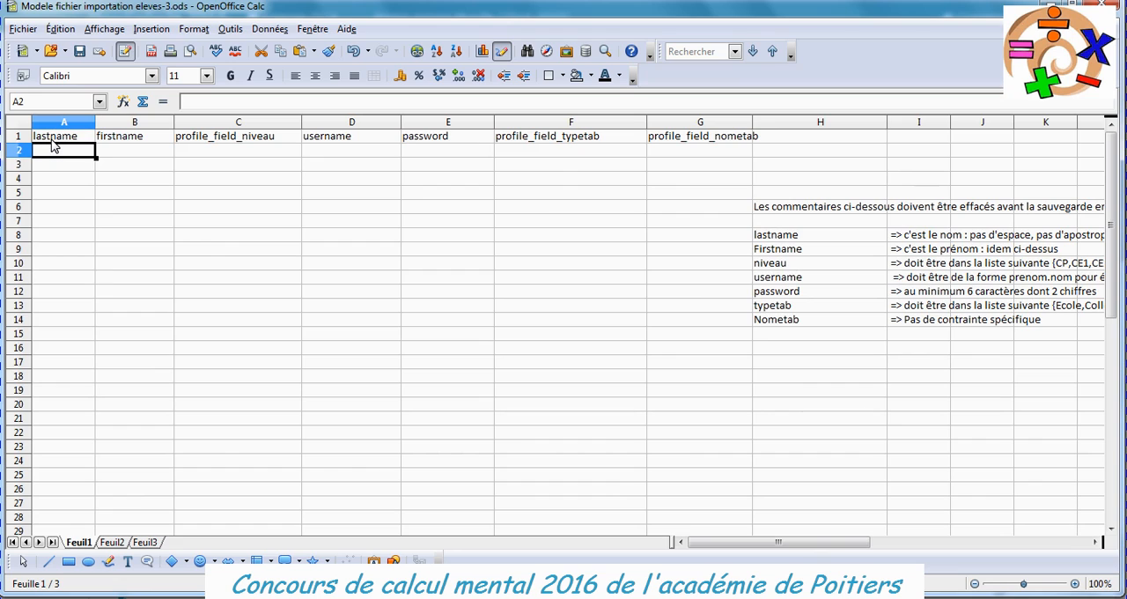
type("Nom1")
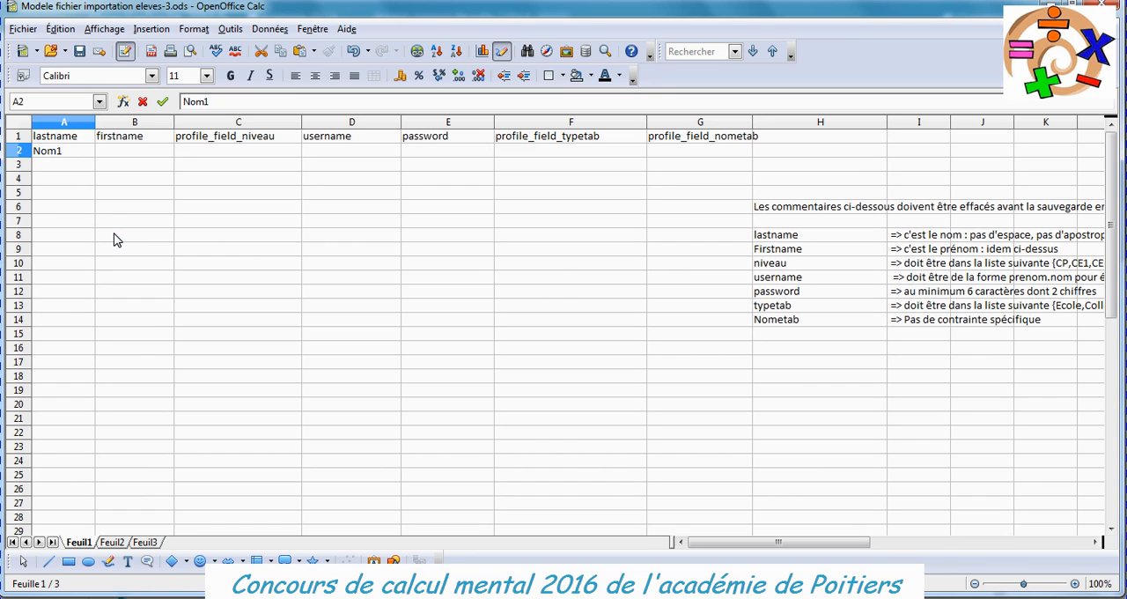
left_click(115, 150)
type("Prénom1")
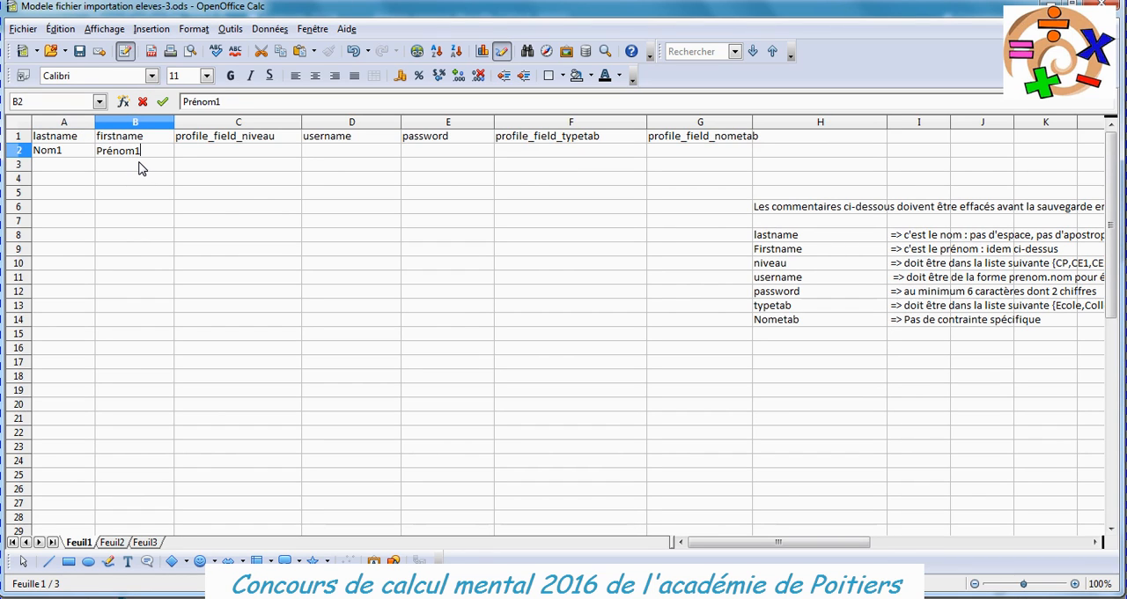
left_click(139, 164)
Fill the lastname and firstname series down to row 16, up to Nom15 and Prénom15.
left_click(66, 151)
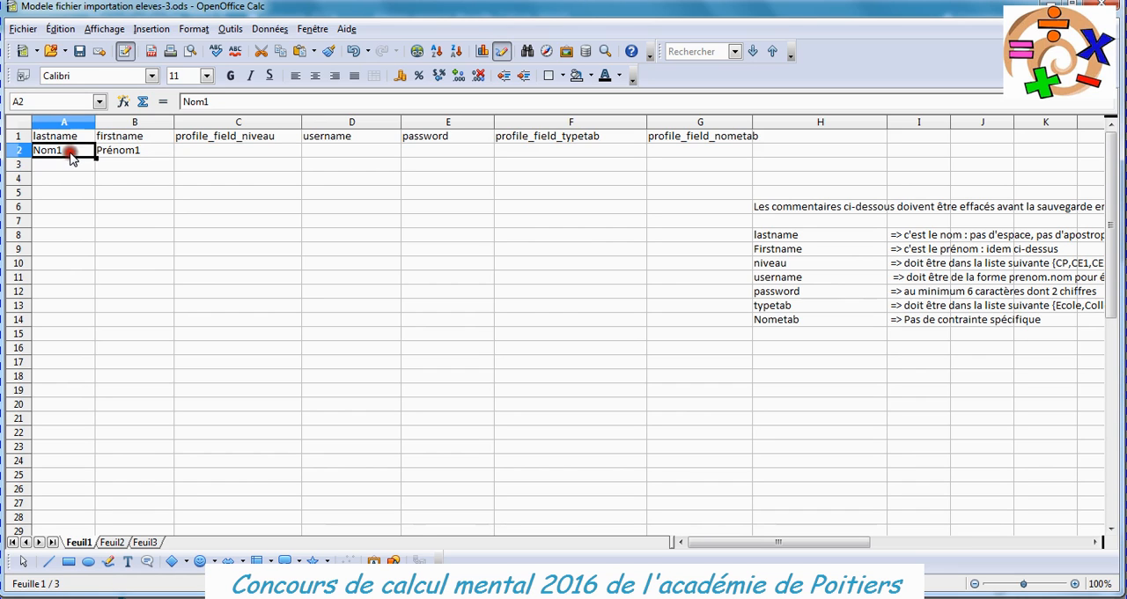
left_click_drag(94, 157, 71, 349)
left_click(132, 152)
left_click_drag(176, 157, 165, 352)
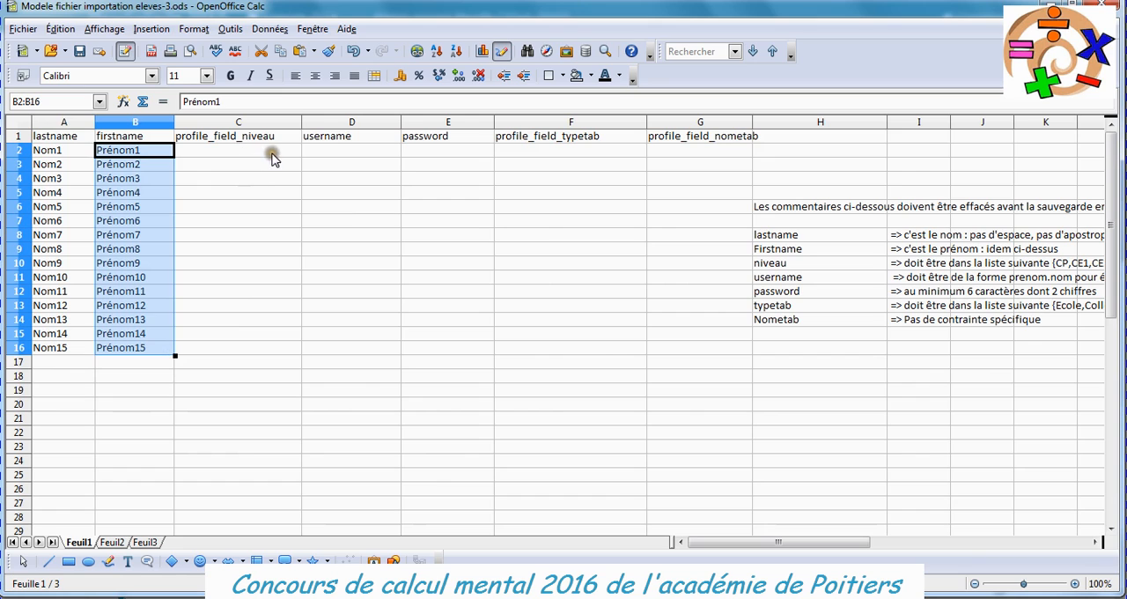
Insert the CONCATENER function from the Texte category into username cell D2.
left_click(339, 154)
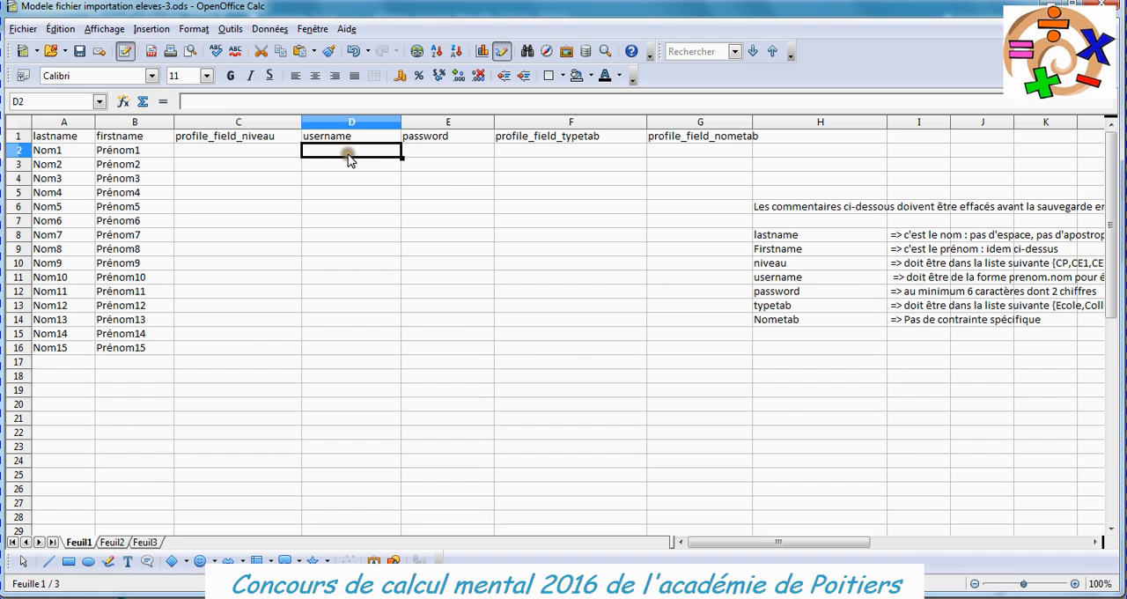
left_click(124, 101)
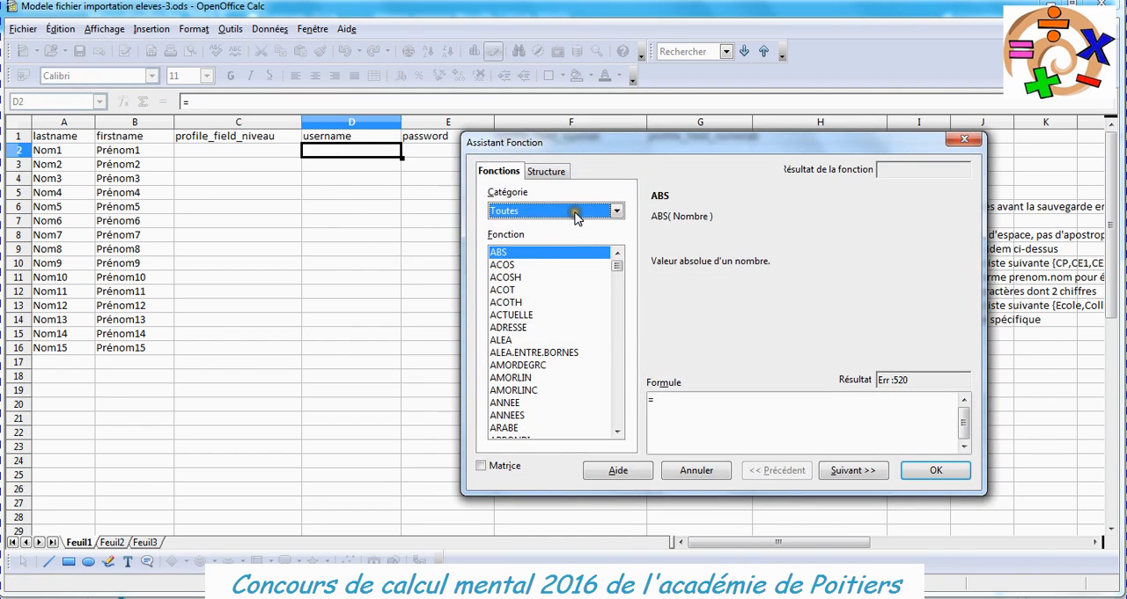
left_click(616, 211)
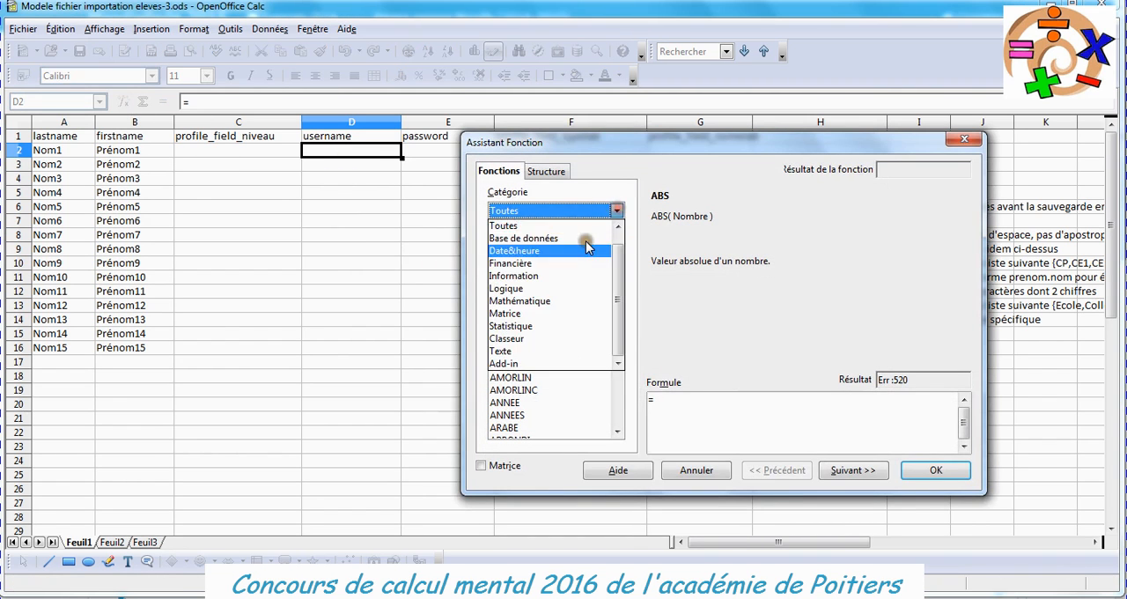
left_click(550, 350)
double_click(527, 352)
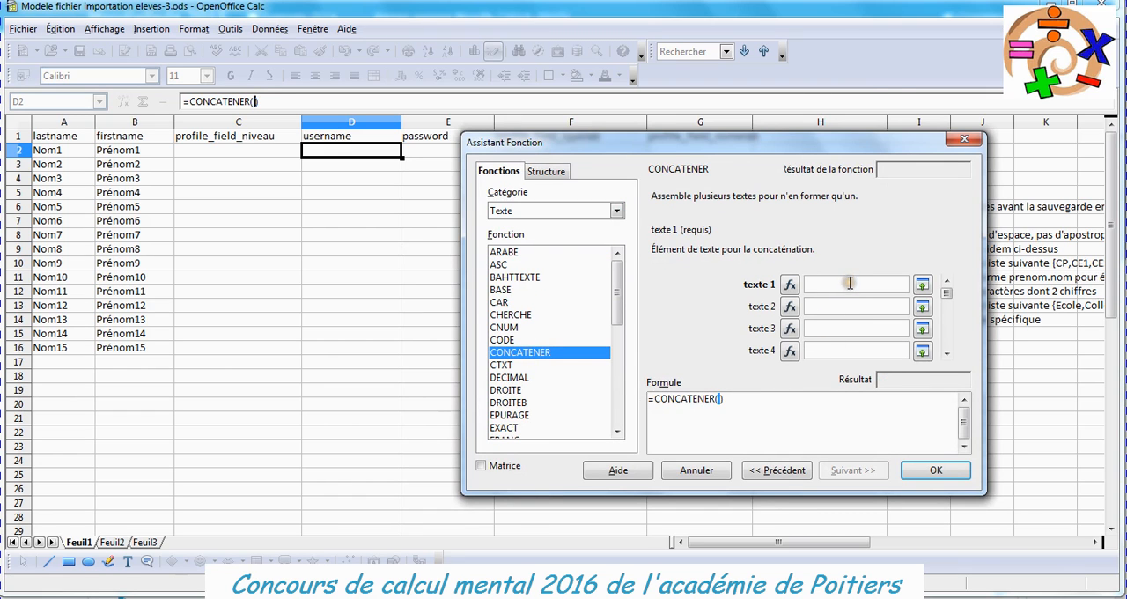
Complete the username formula as =CONCATENER(B2;".";A2) and fill it down to D16.
left_click(110, 153)
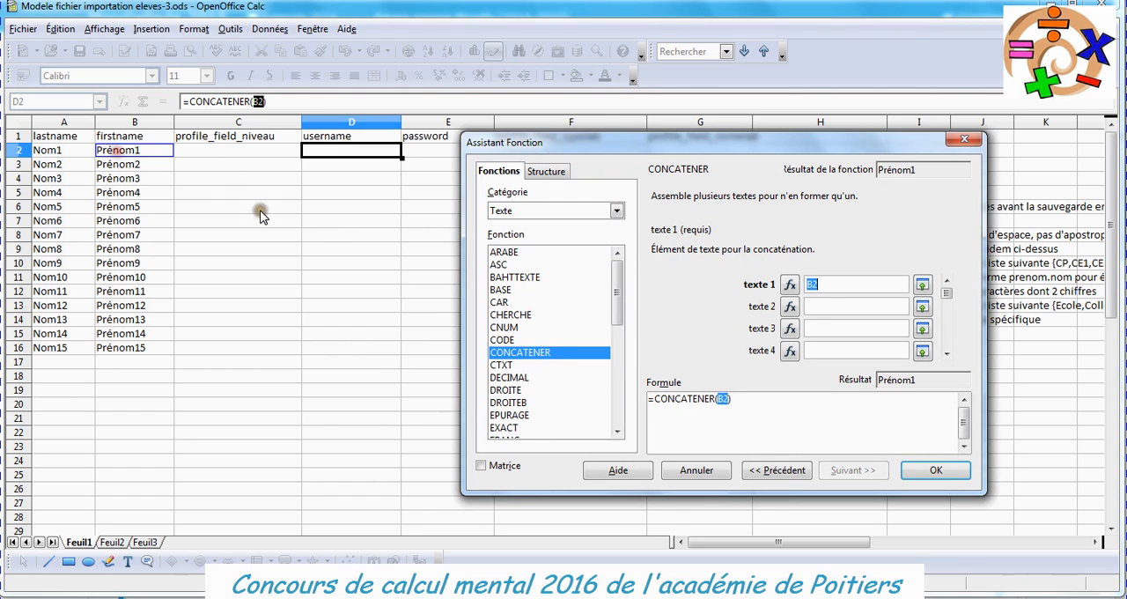
left_click(821, 308)
type("\".\"")
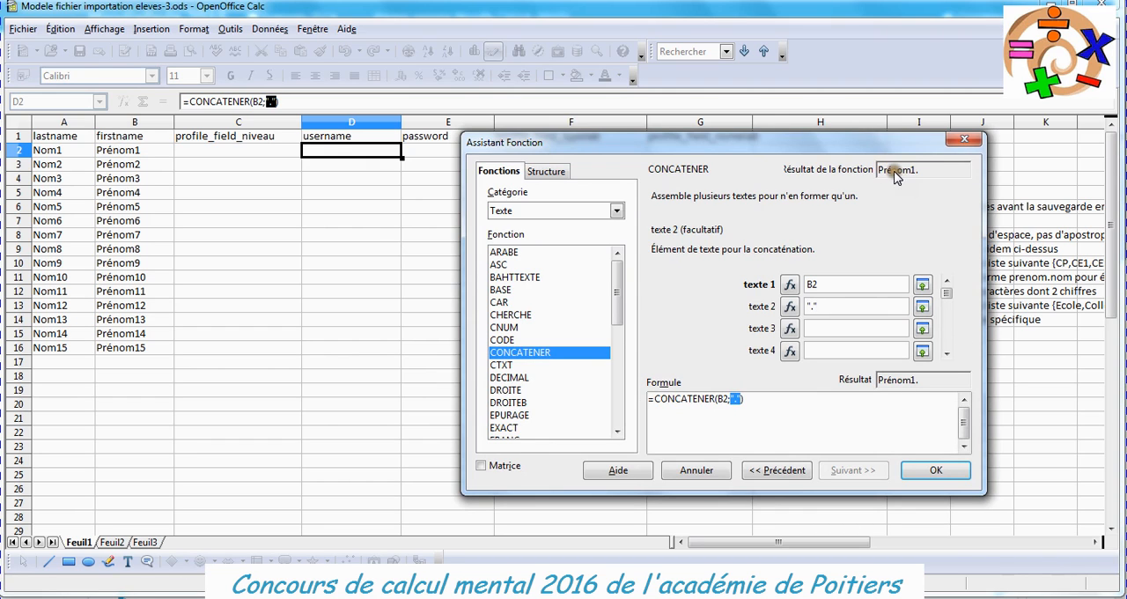
left_click(828, 327)
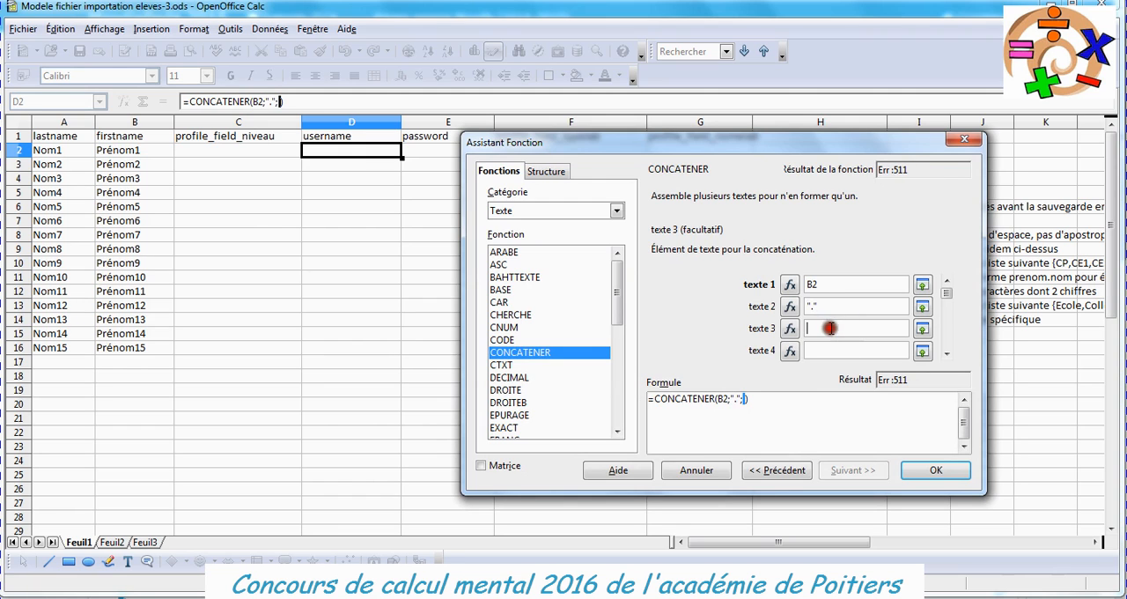
left_click(54, 152)
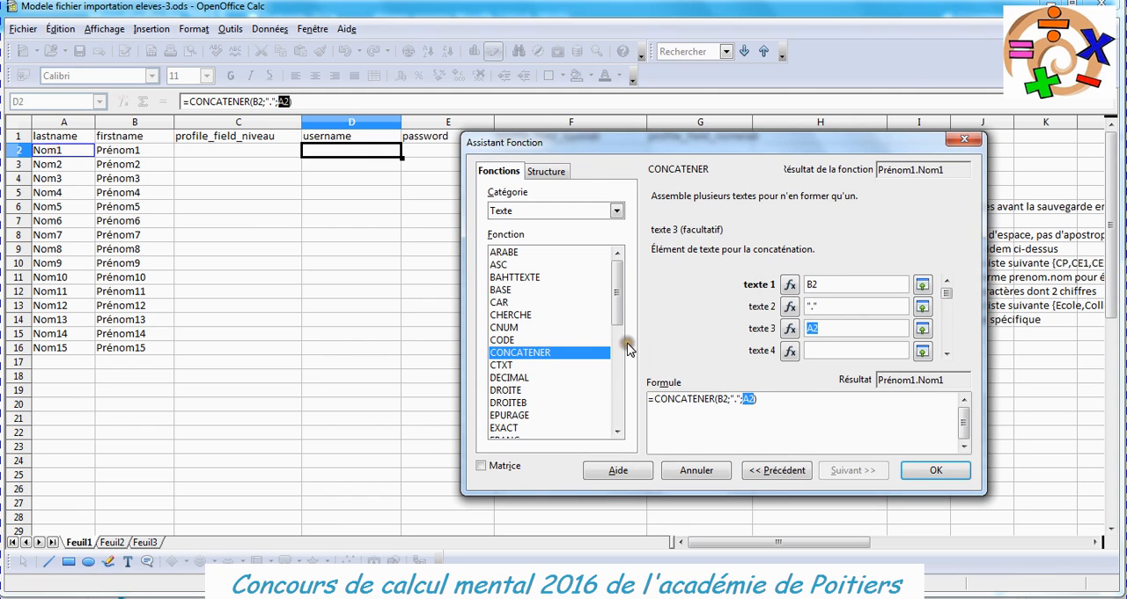
left_click(940, 472)
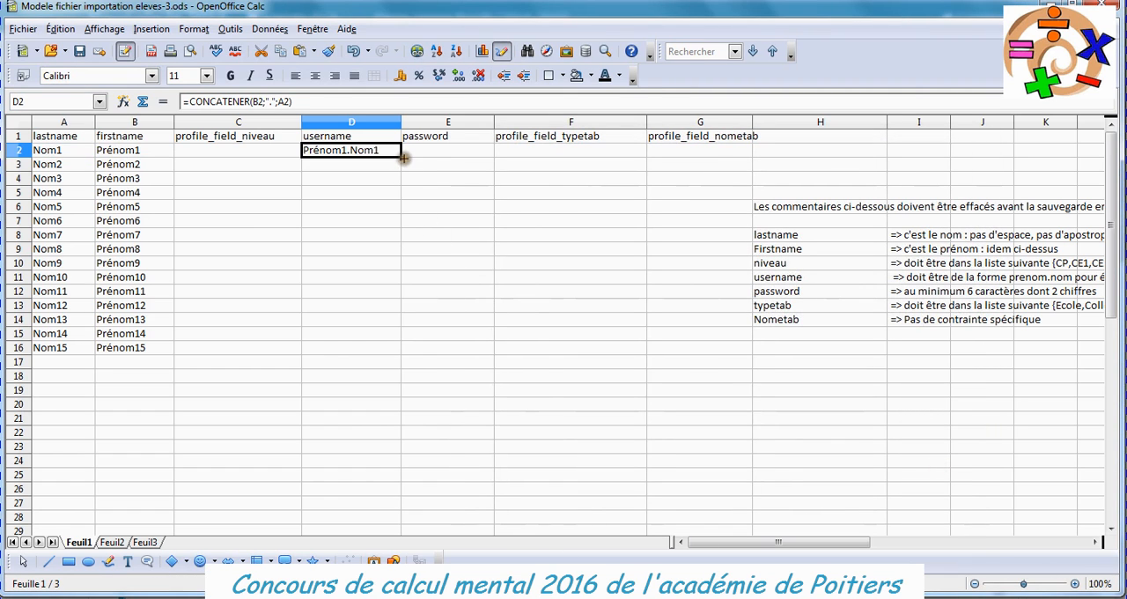
left_click_drag(402, 157, 400, 355)
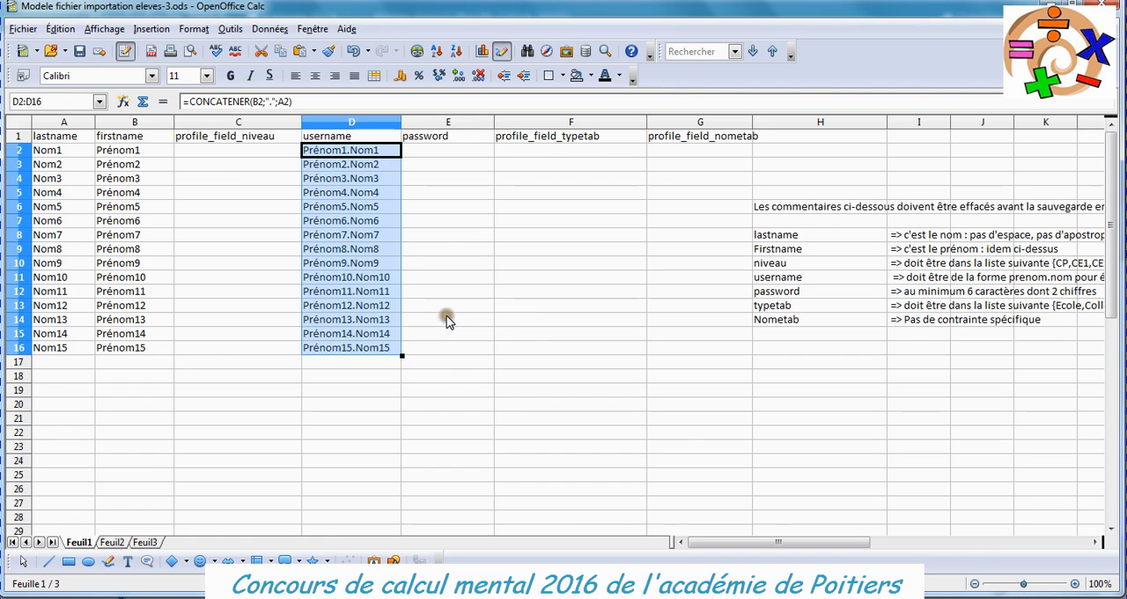
Enter the first account password in cell E2 and fill the password series down to E16.
left_click(435, 149)
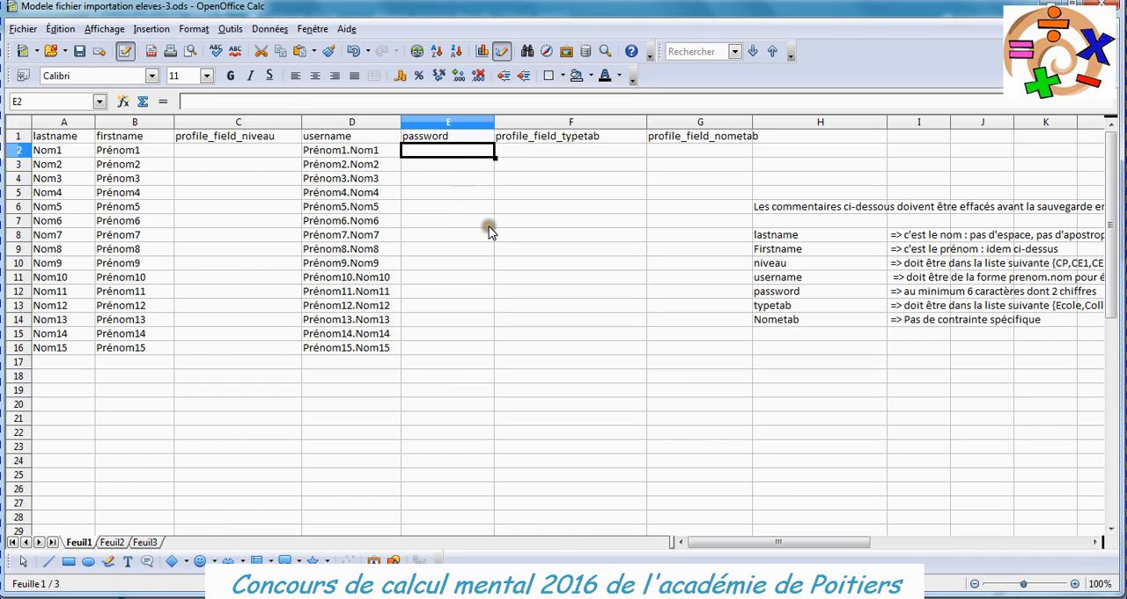
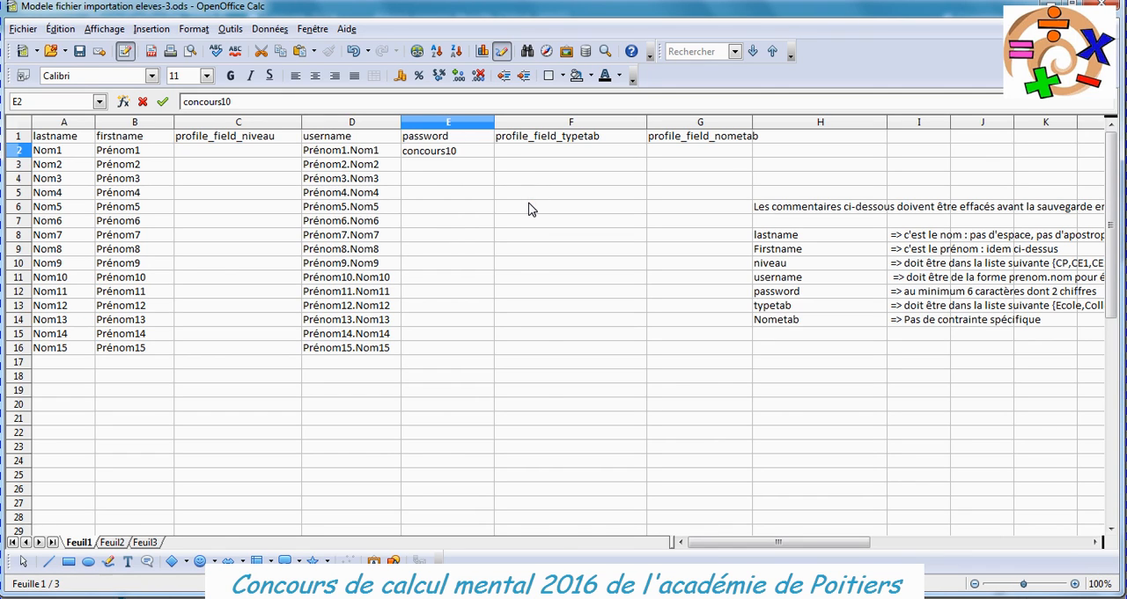
key("Return")
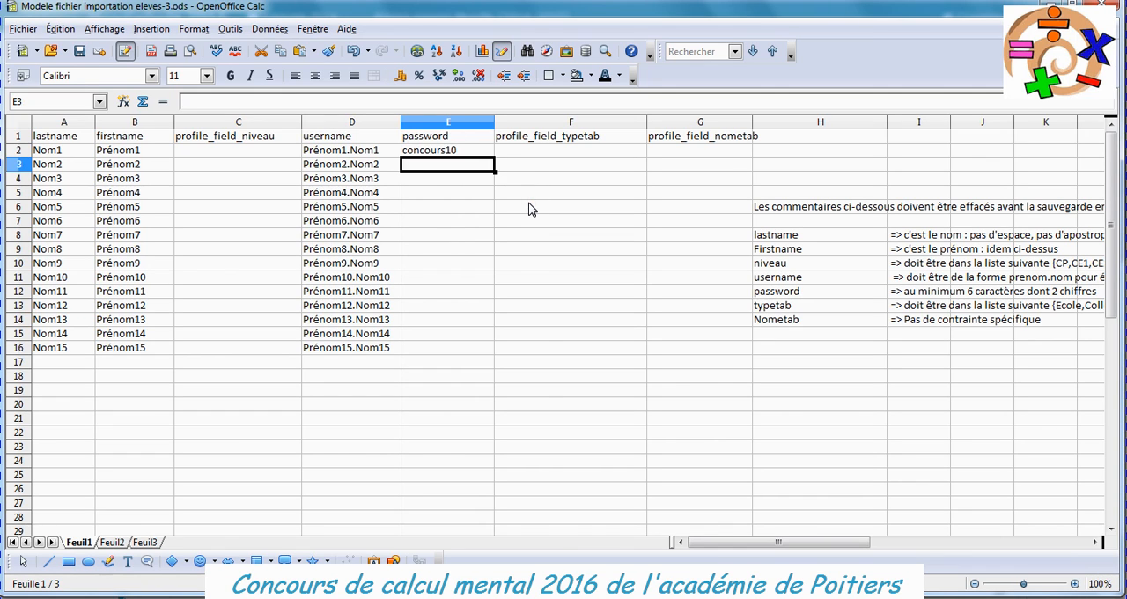
left_click(455, 151)
left_click_drag(494, 159, 485, 354)
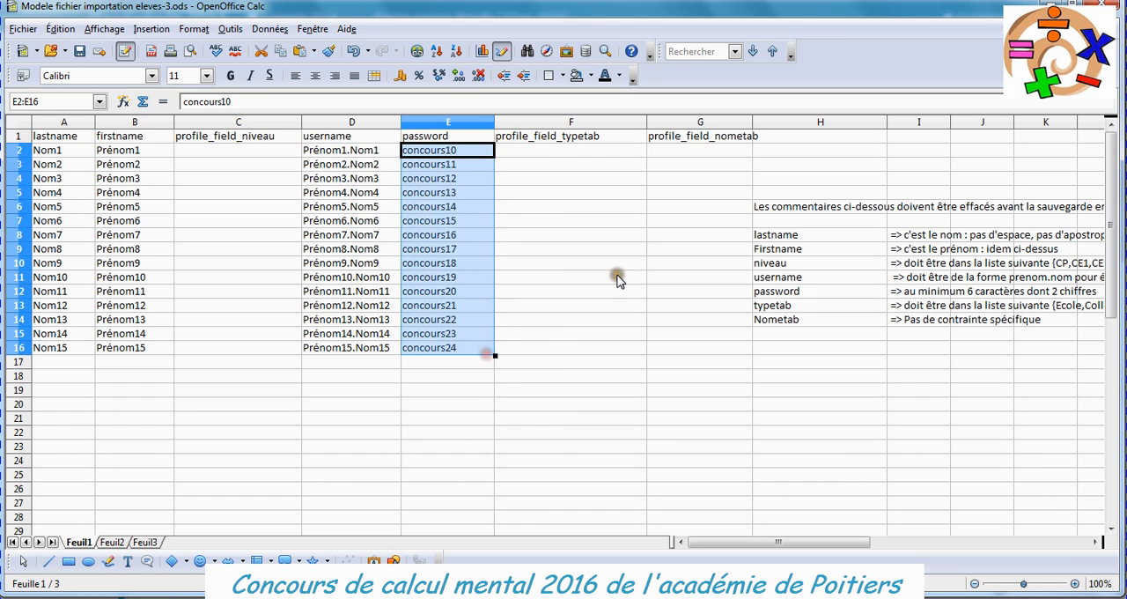
left_click(476, 269)
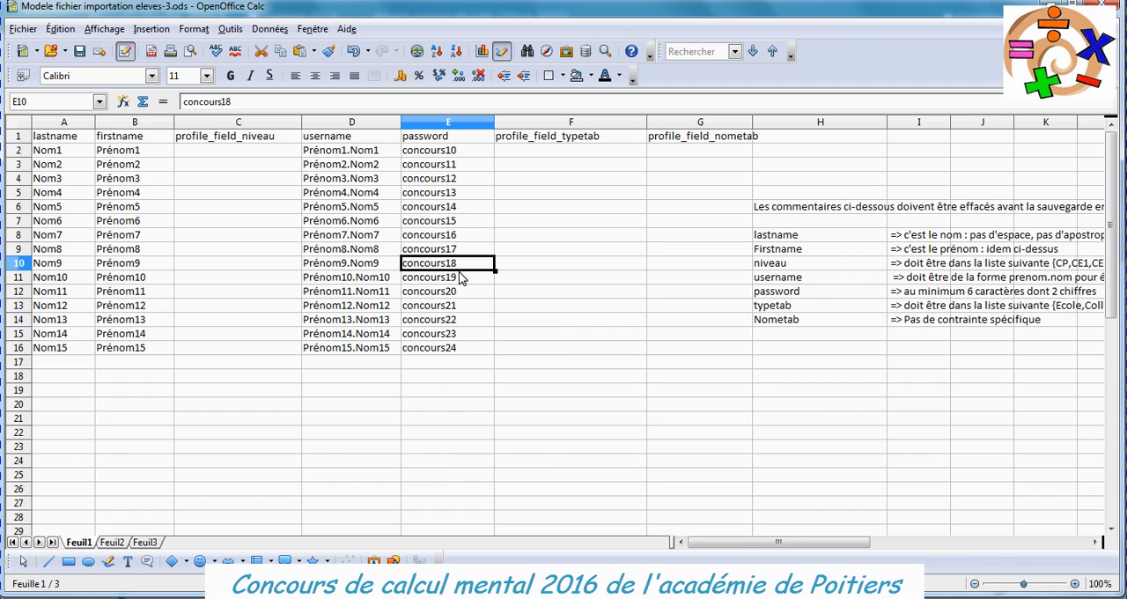
Insert an empty column between the username and password columns.
left_click(431, 123)
right_click(431, 123)
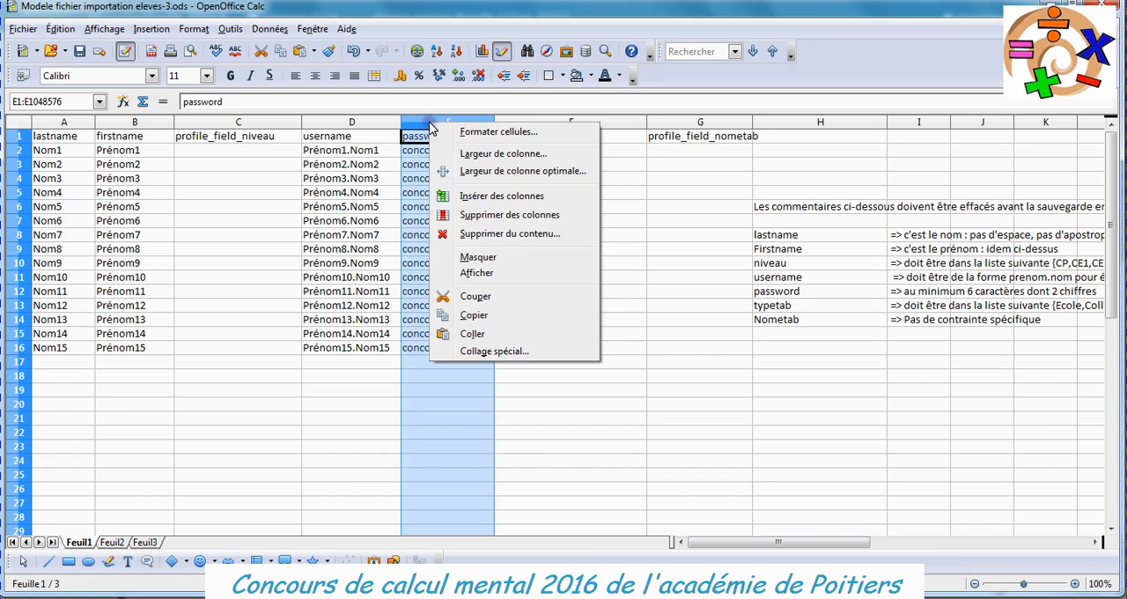
left_click(485, 198)
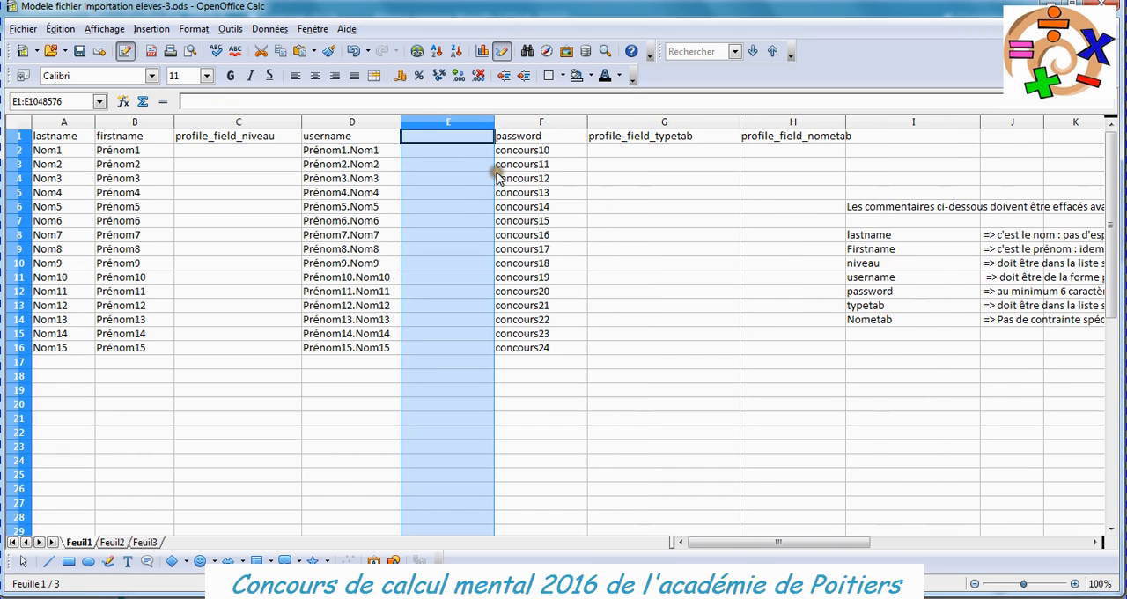
Enter the random-number formula =ALEA() in cell E2 and fill it down to E16.
left_click(472, 155)
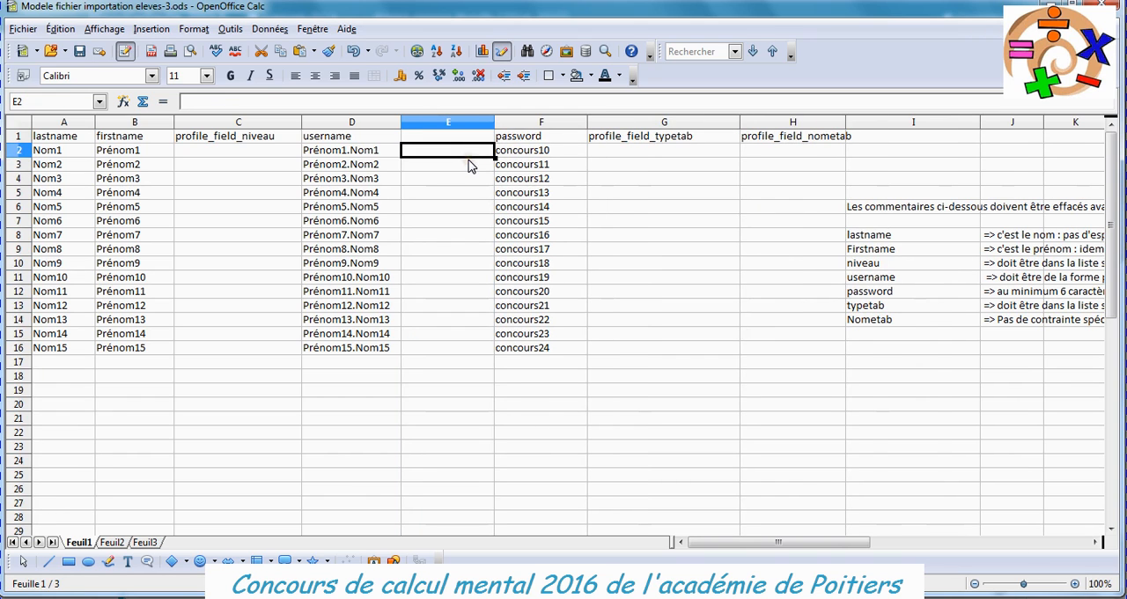
type("=alea(")
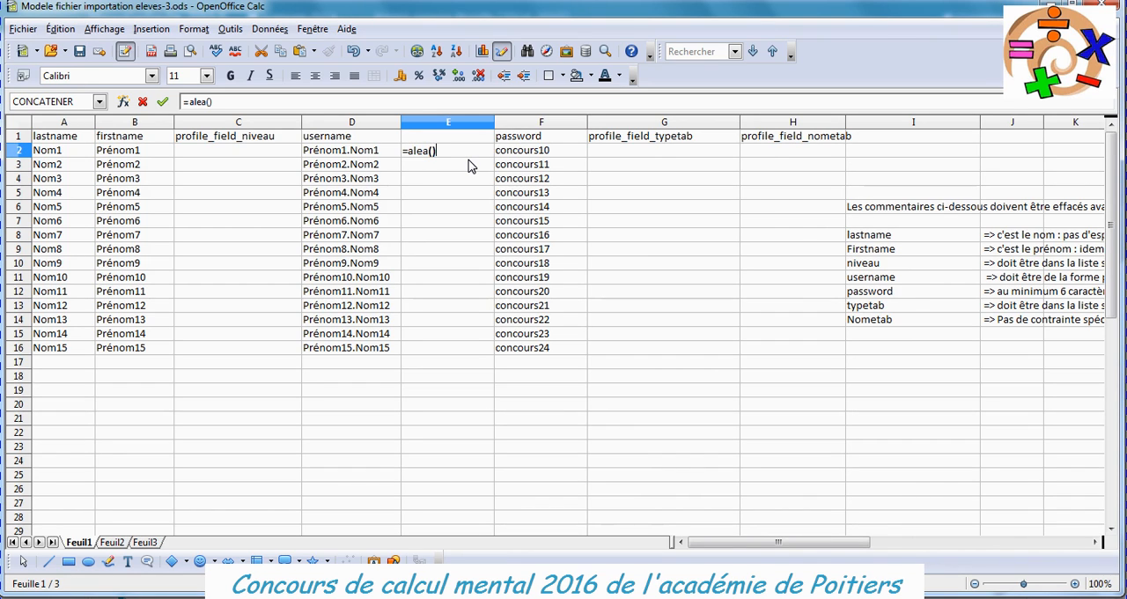
key("Return")
left_click(467, 150)
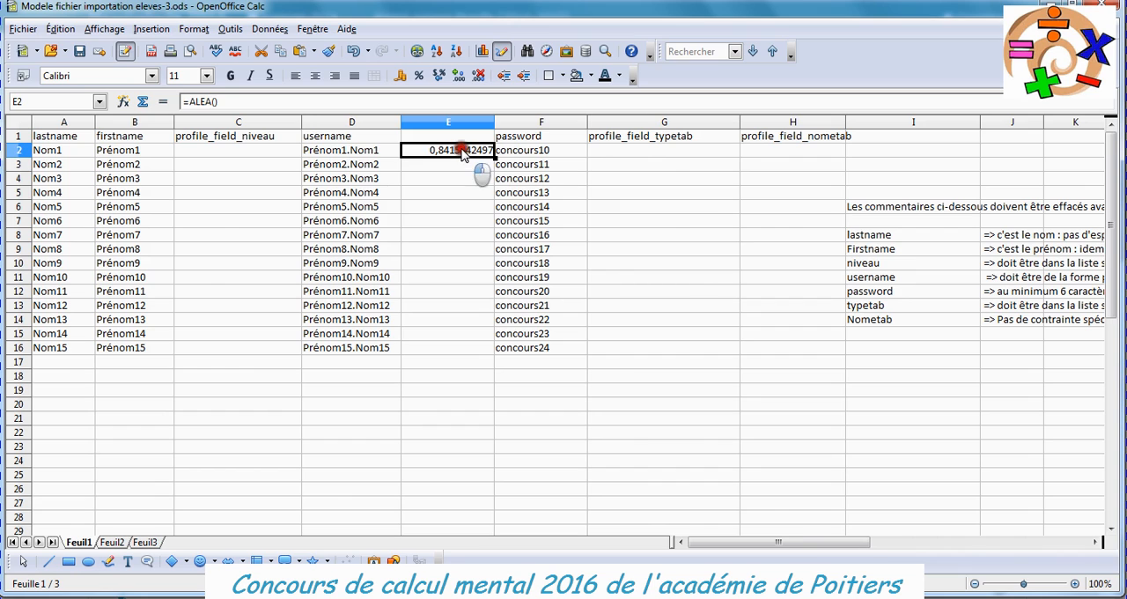
left_click_drag(494, 156, 496, 357)
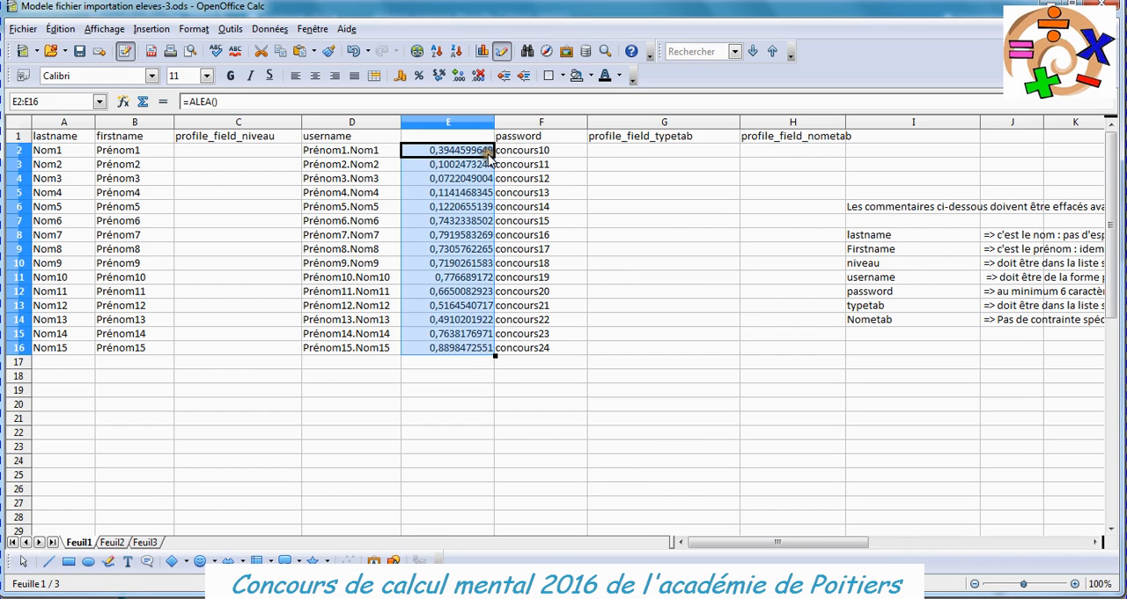
Sort columns E and F in ascending order by the random numbers in column E, treating the first row as column labels.
left_click_drag(472, 127, 521, 125)
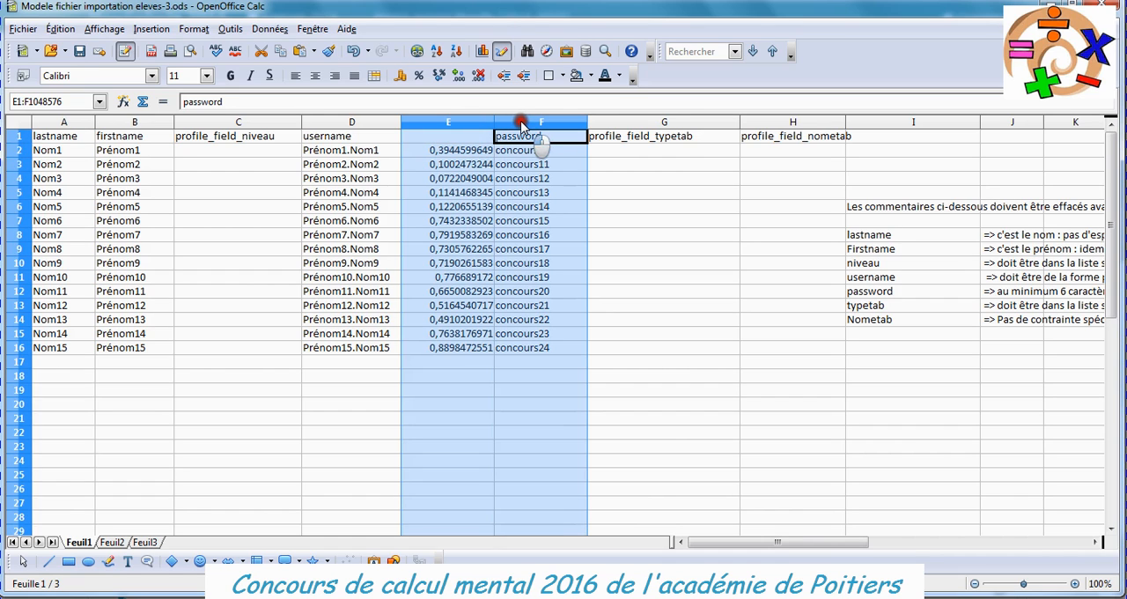
left_click(269, 28)
left_click(299, 94)
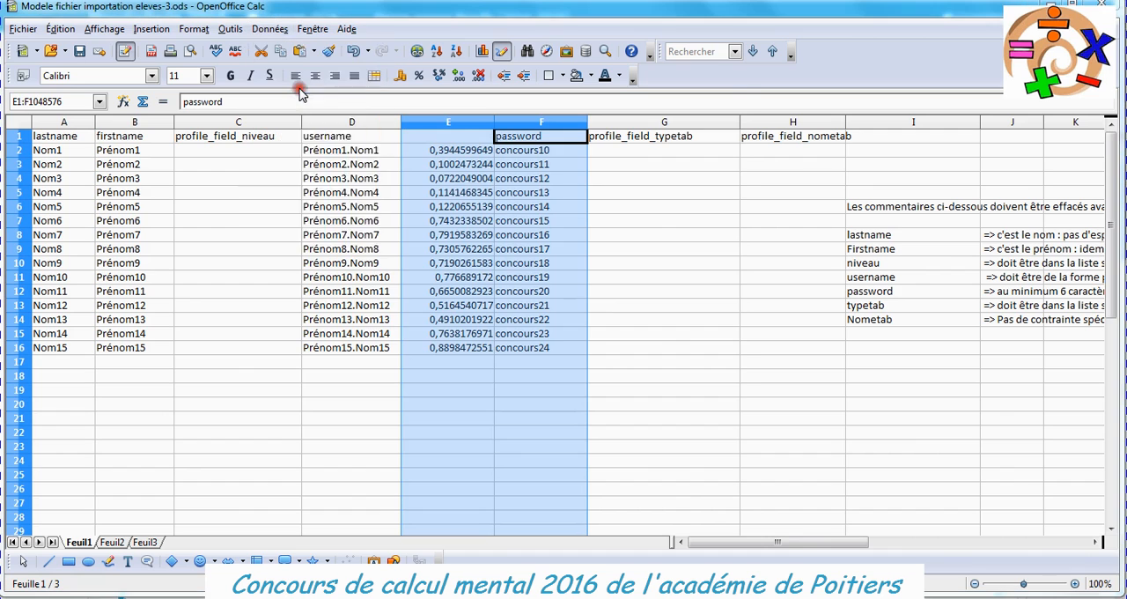
left_click_drag(521, 123, 467, 143)
left_click(513, 202)
left_click(359, 230)
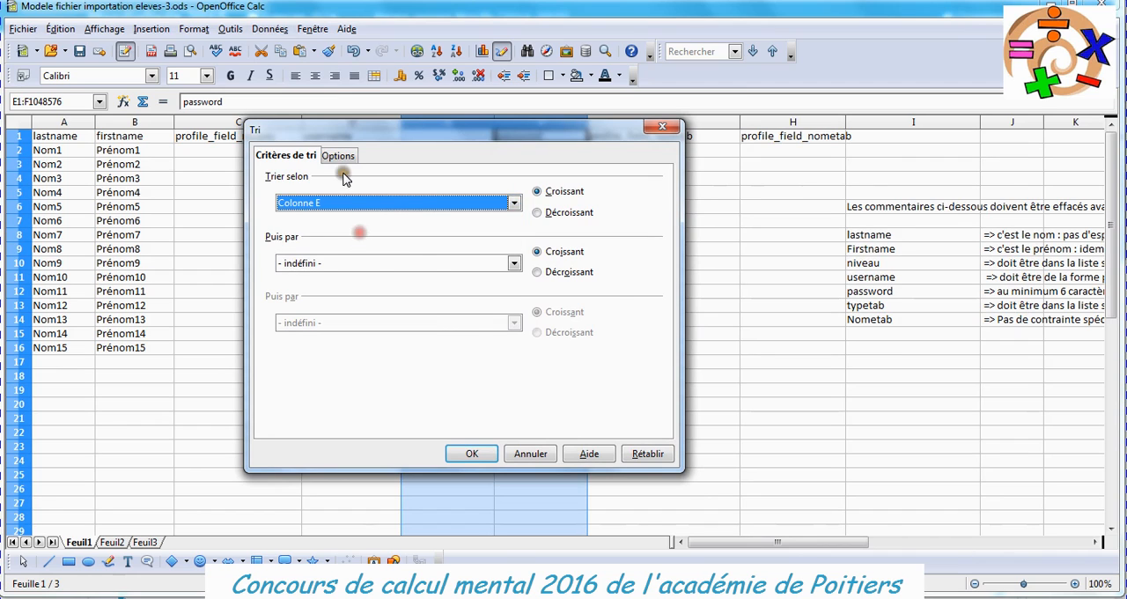
left_click(338, 155)
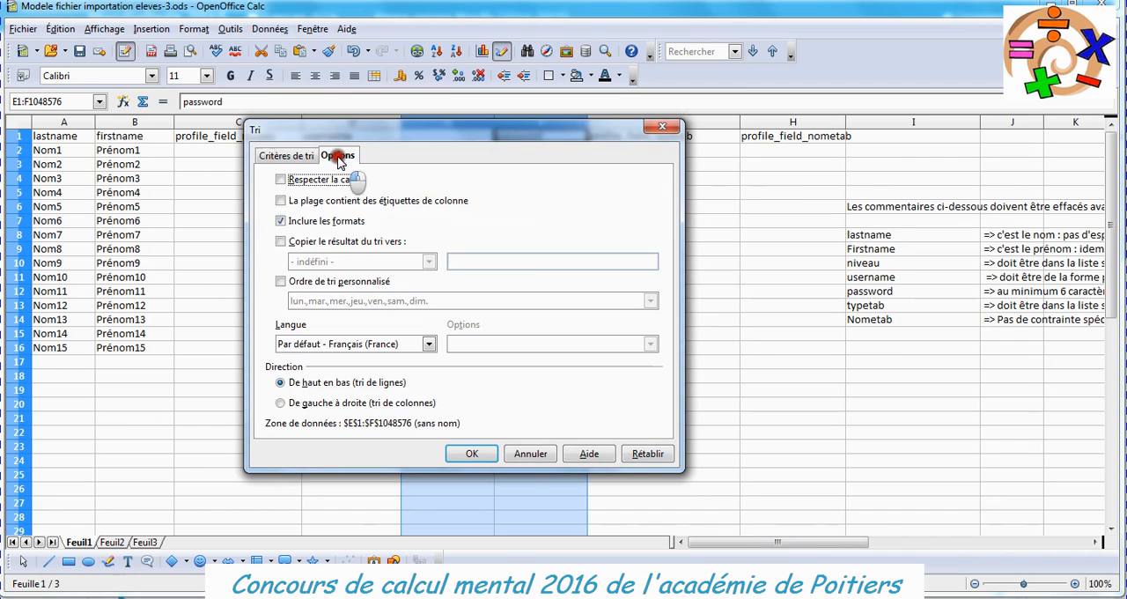
left_click(281, 202)
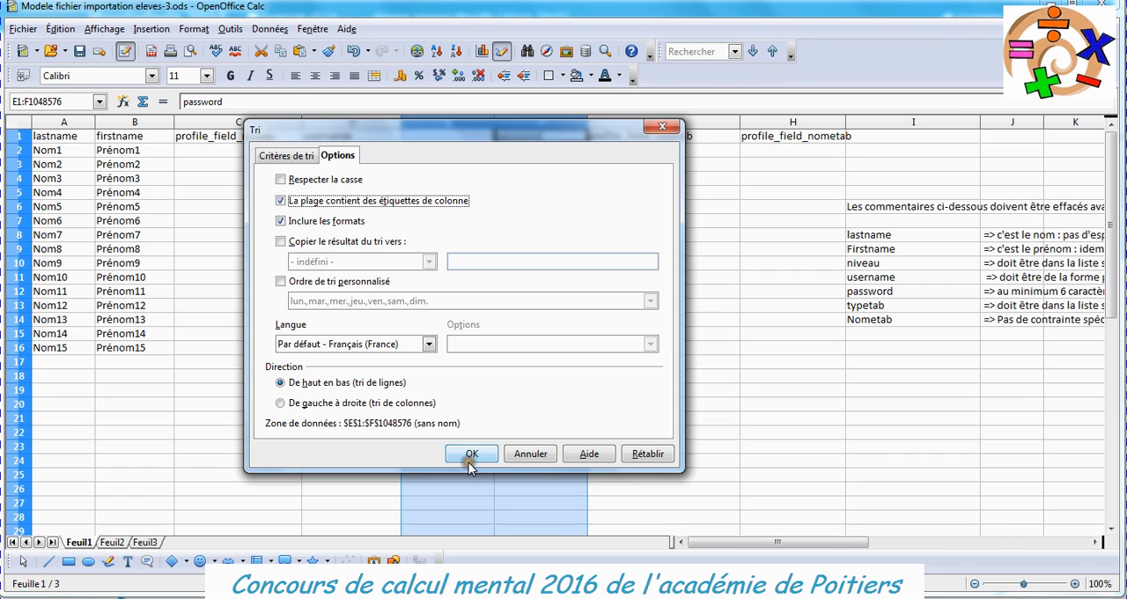
left_click(469, 461)
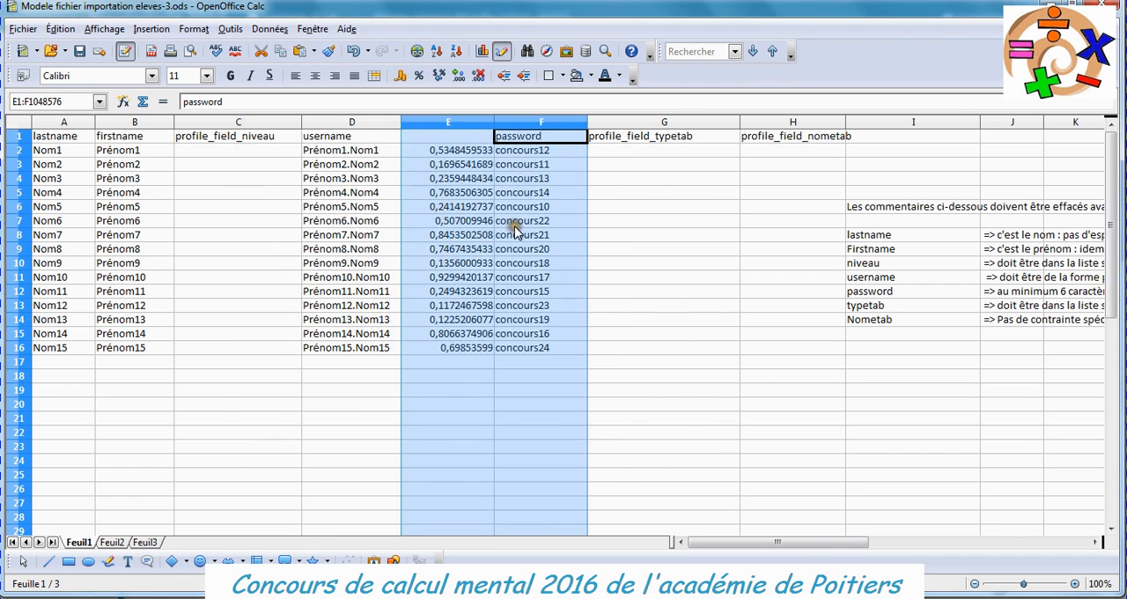
Delete the random-number column E.
left_click(447, 123)
right_click(447, 120)
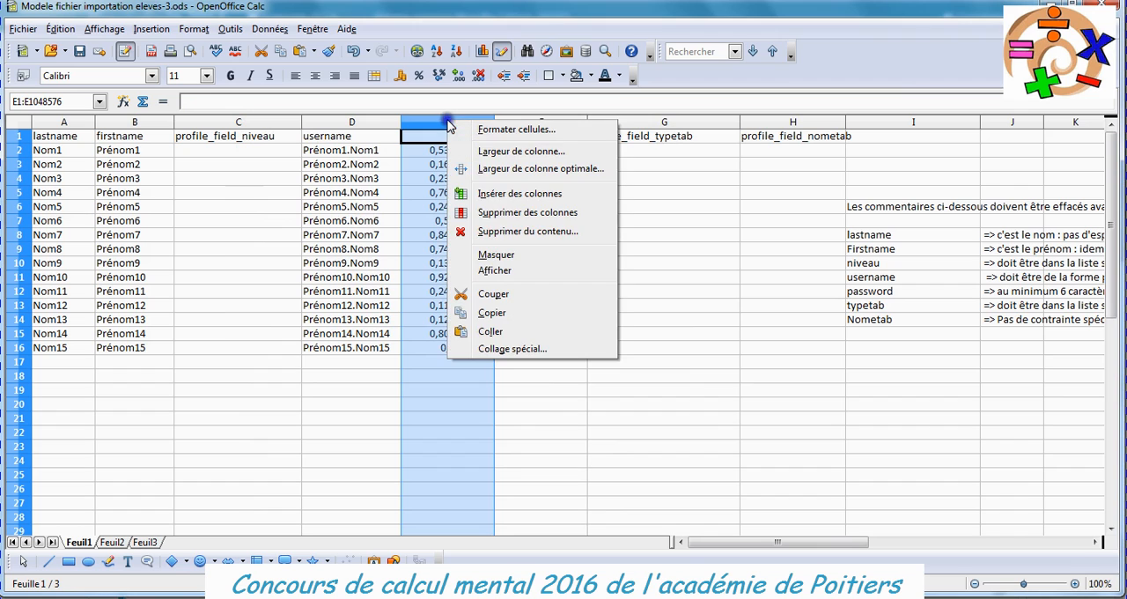
left_click(504, 215)
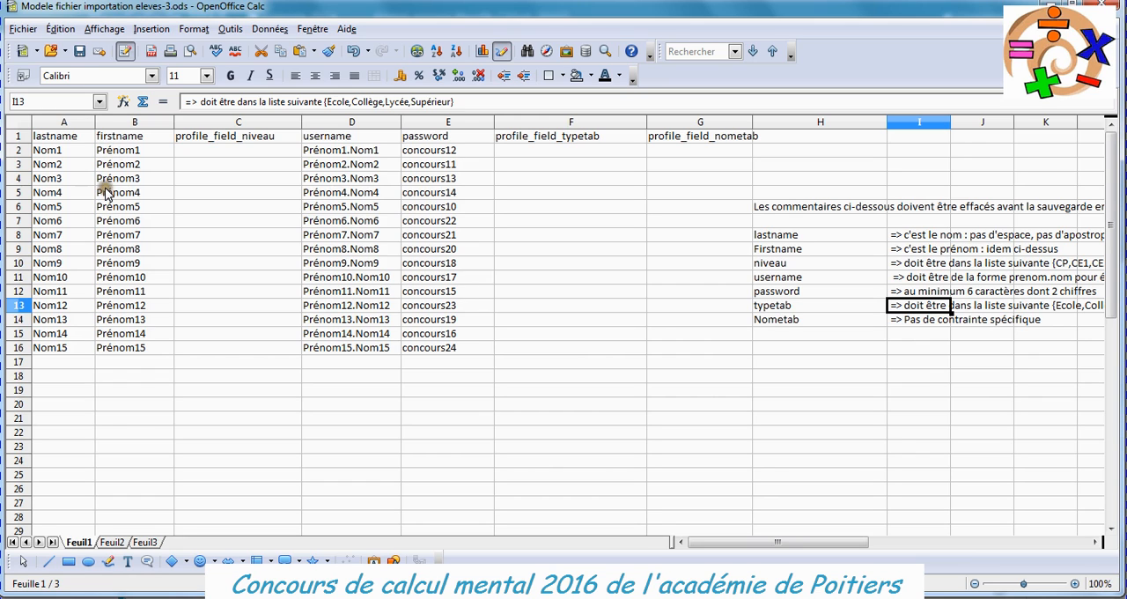
Replace every "é" with "e" throughout the sheet using Find & Replace.
left_click(60, 28)
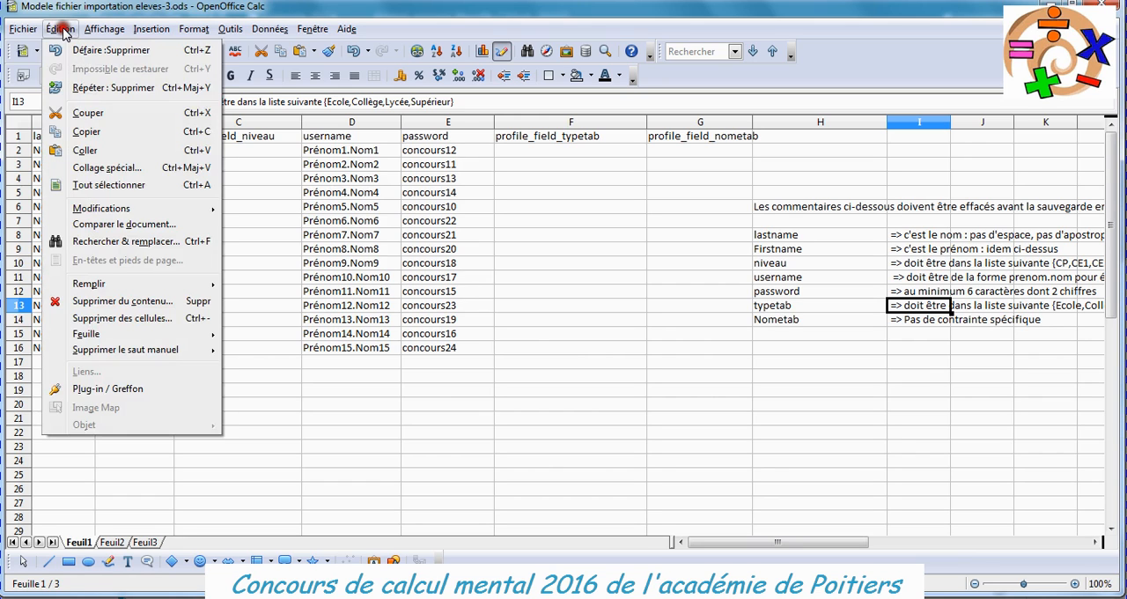
left_click(116, 241)
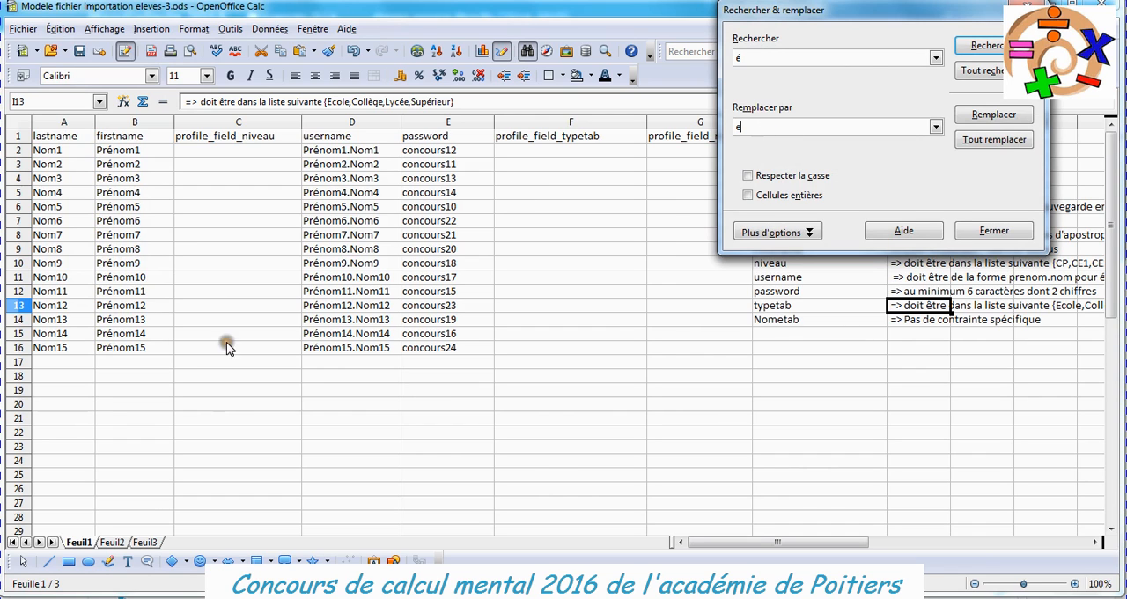
left_click(995, 141)
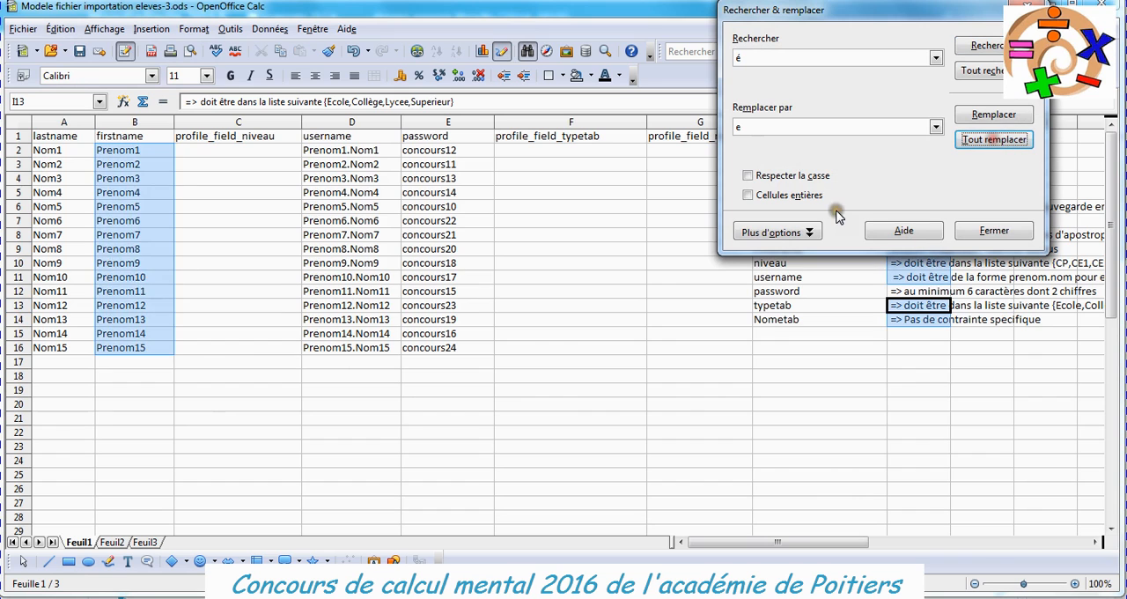
left_click(216, 348)
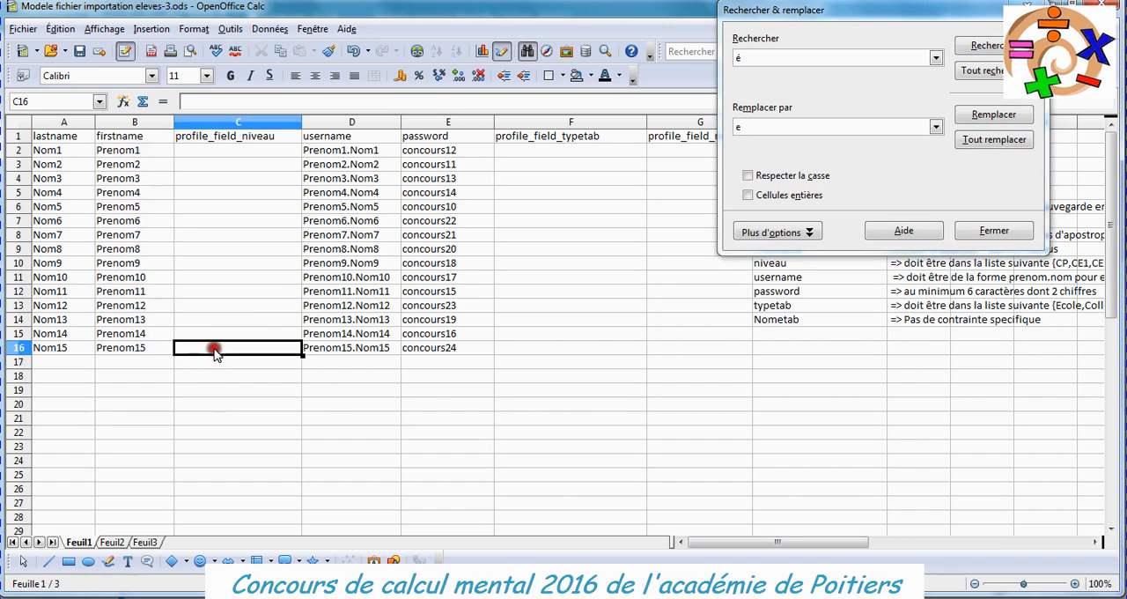
left_click_drag(820, 10, 593, 171)
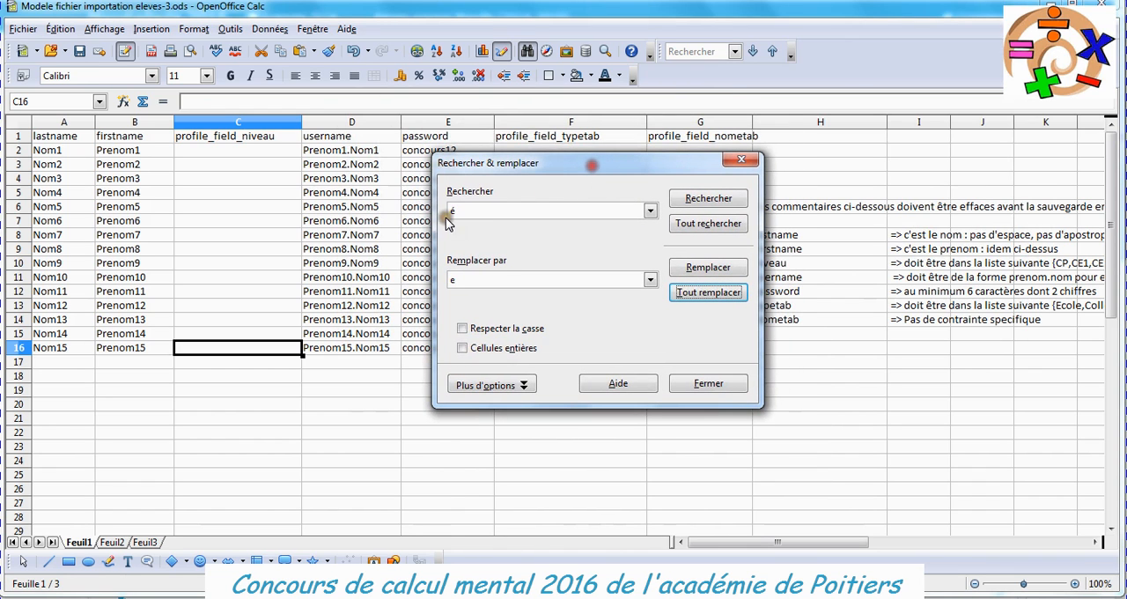
left_click(708, 386)
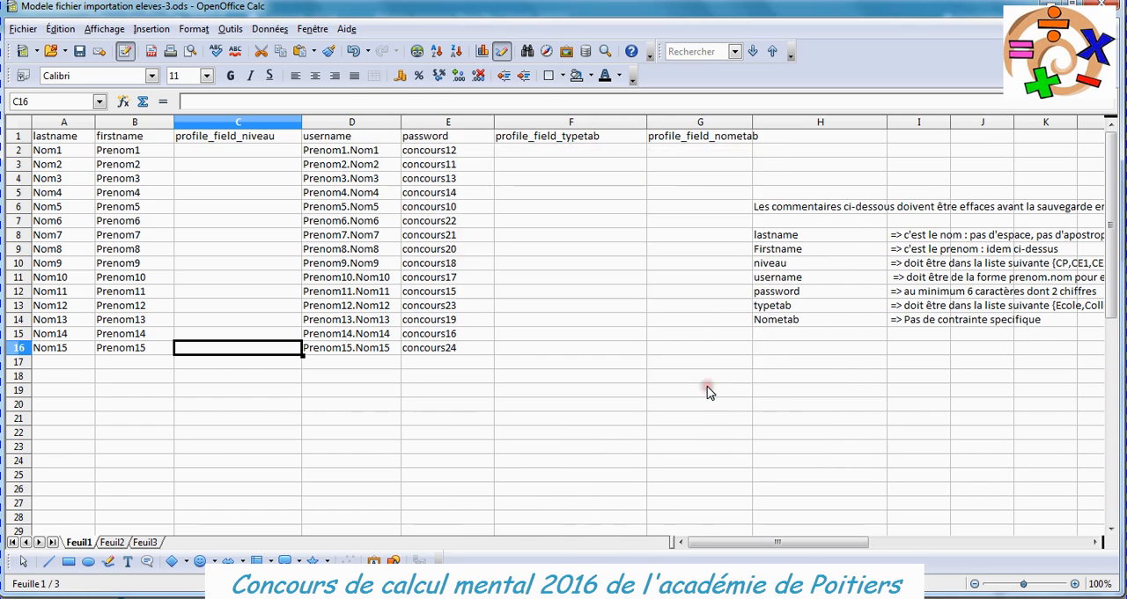
Copy the level "5ème" from the allowed list in comment cell I10 into cell C2 under profile_field_niveau.
left_click(812, 263)
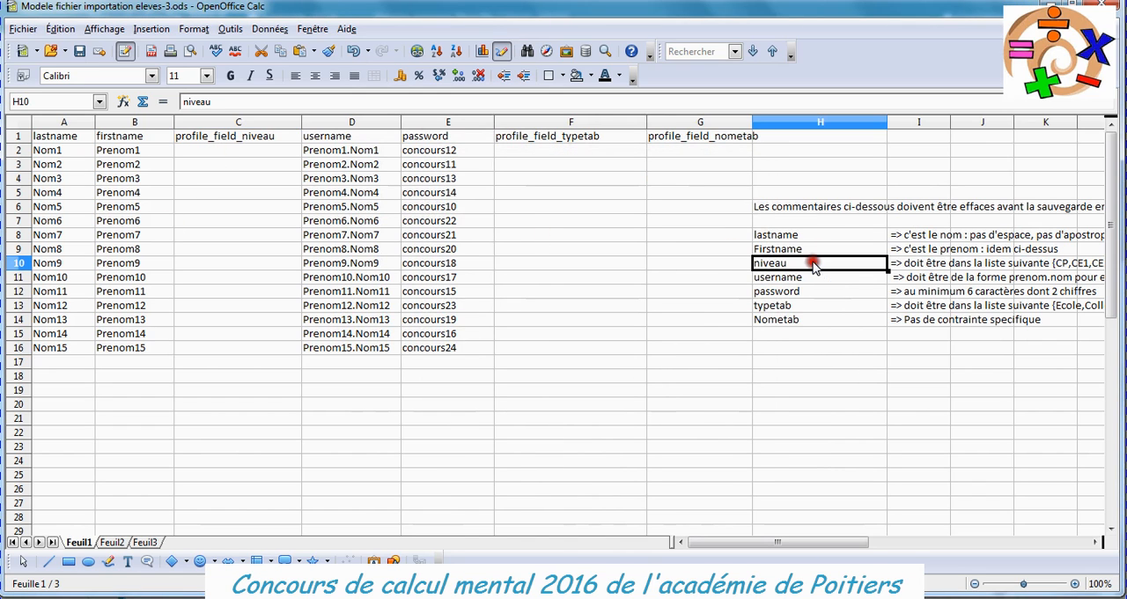
left_click(903, 265)
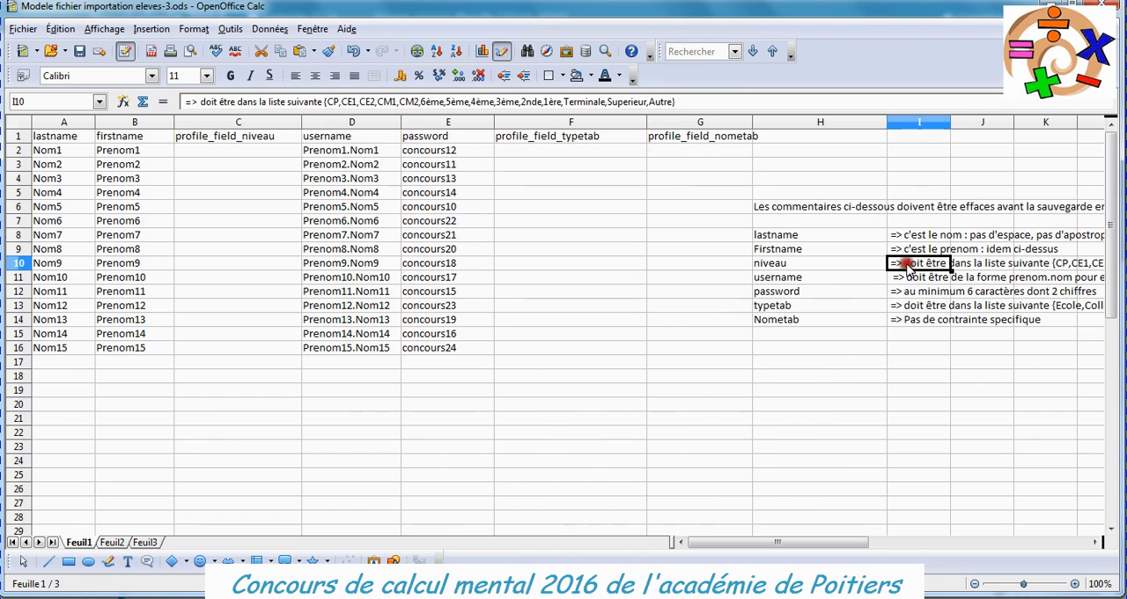
double_click(451, 101)
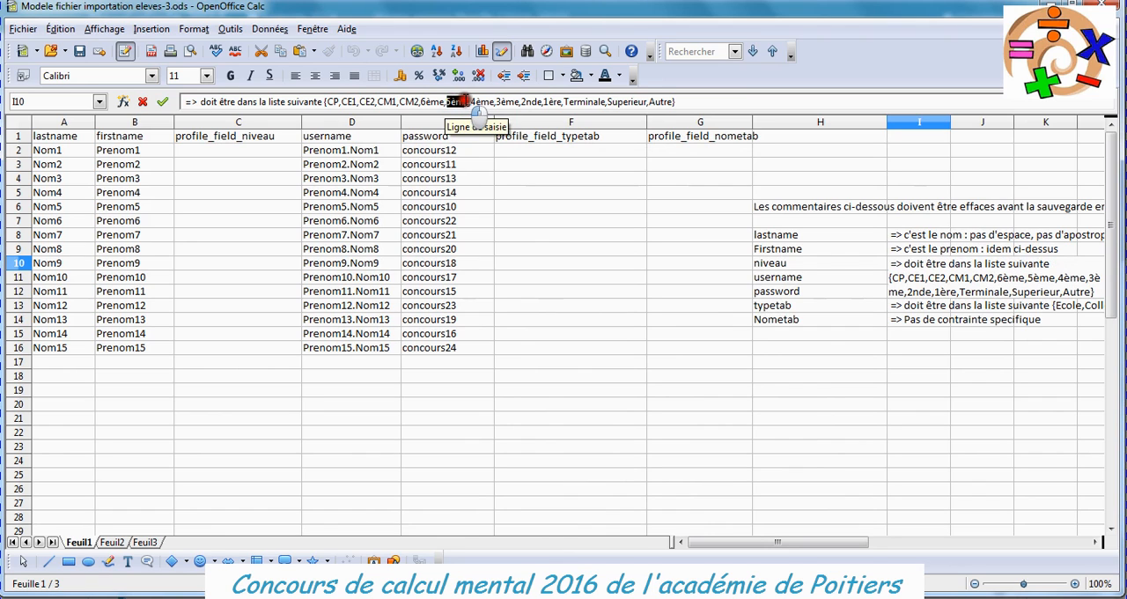
key("ctrl+c")
left_click(261, 151)
key("ctrl+v")
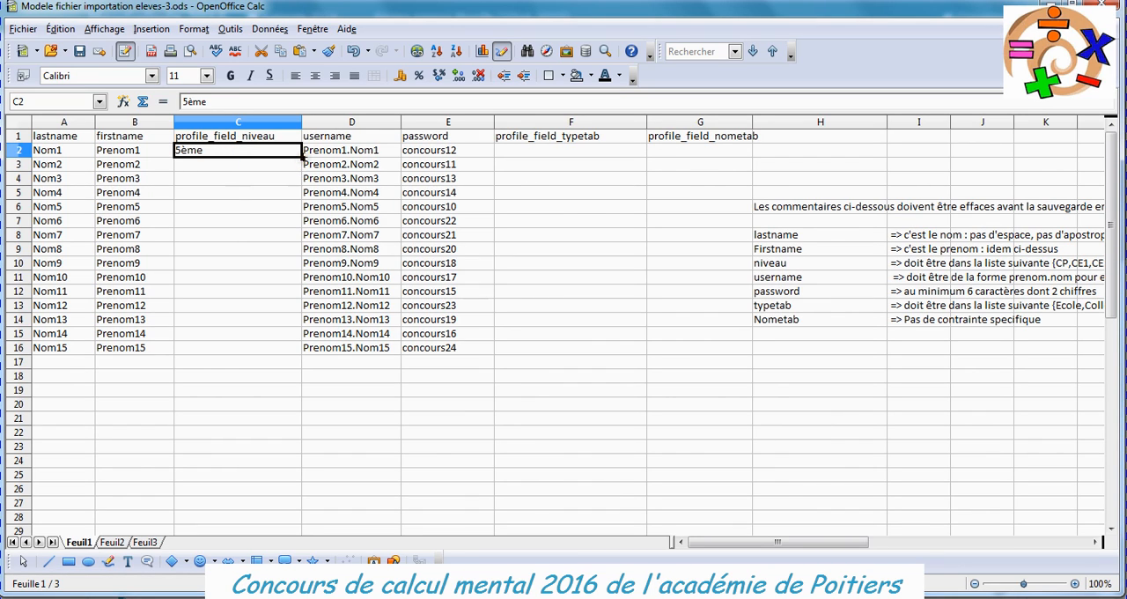
Copy the level in cell C2 to the remaining students in C3:C16.
right_click(220, 155)
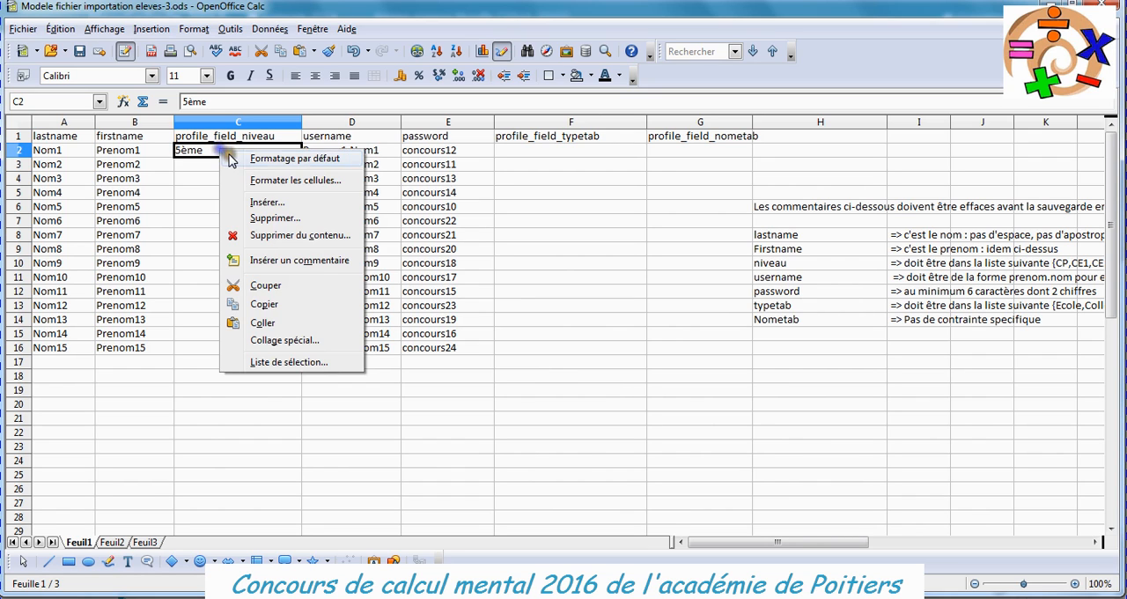
left_click(280, 305)
left_click_drag(207, 168, 230, 349)
right_click(192, 176)
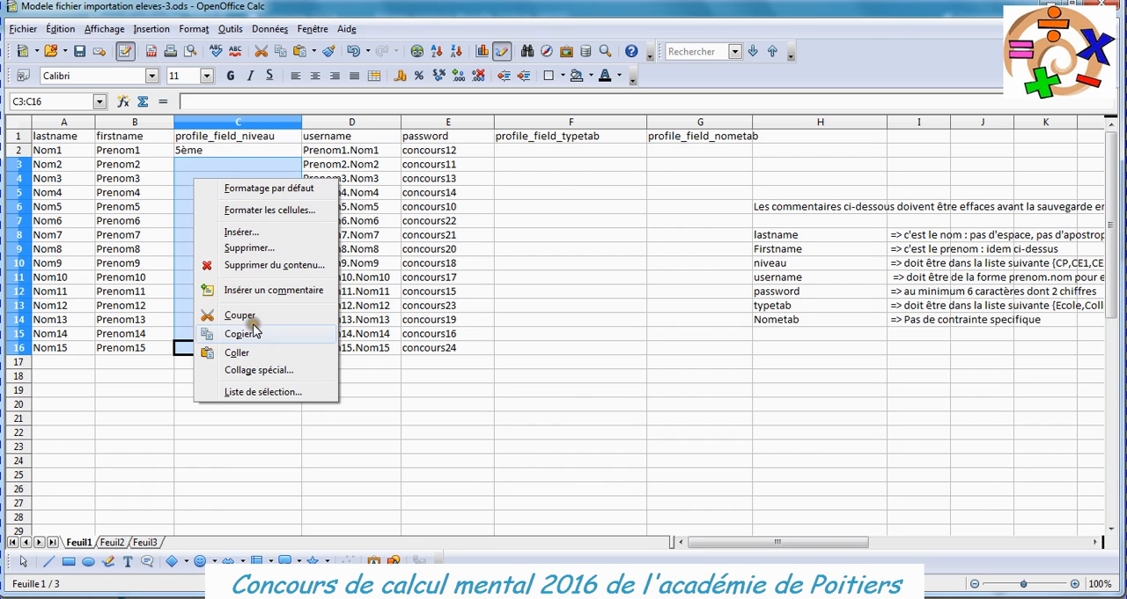
left_click(250, 352)
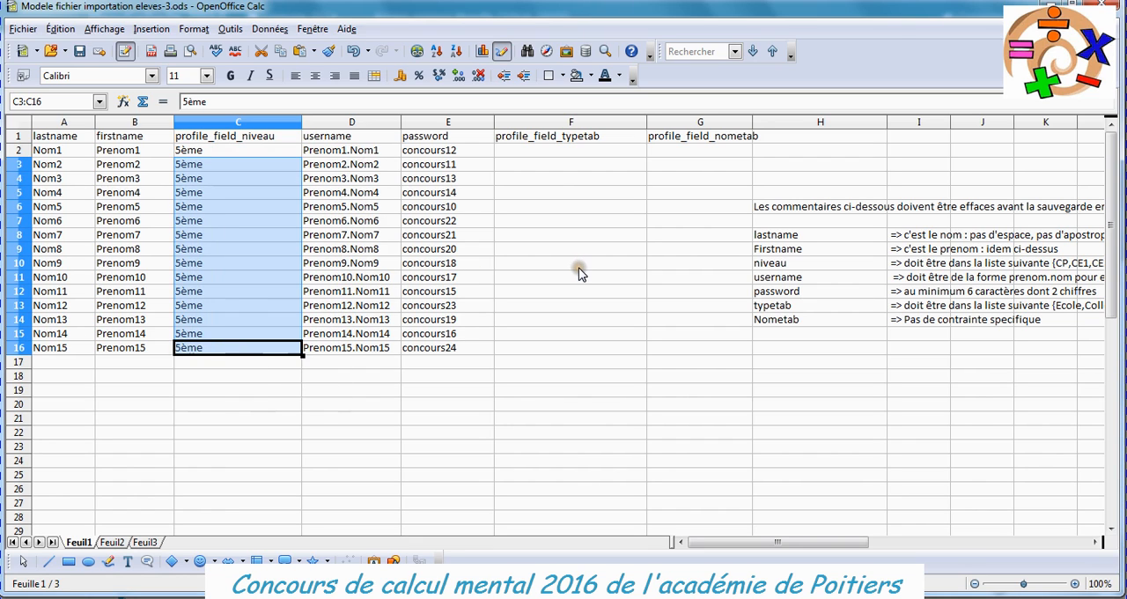
Copy "Collège" from the allowed list in comment cell I13 into F2 and fill it down to F16.
left_click(555, 150)
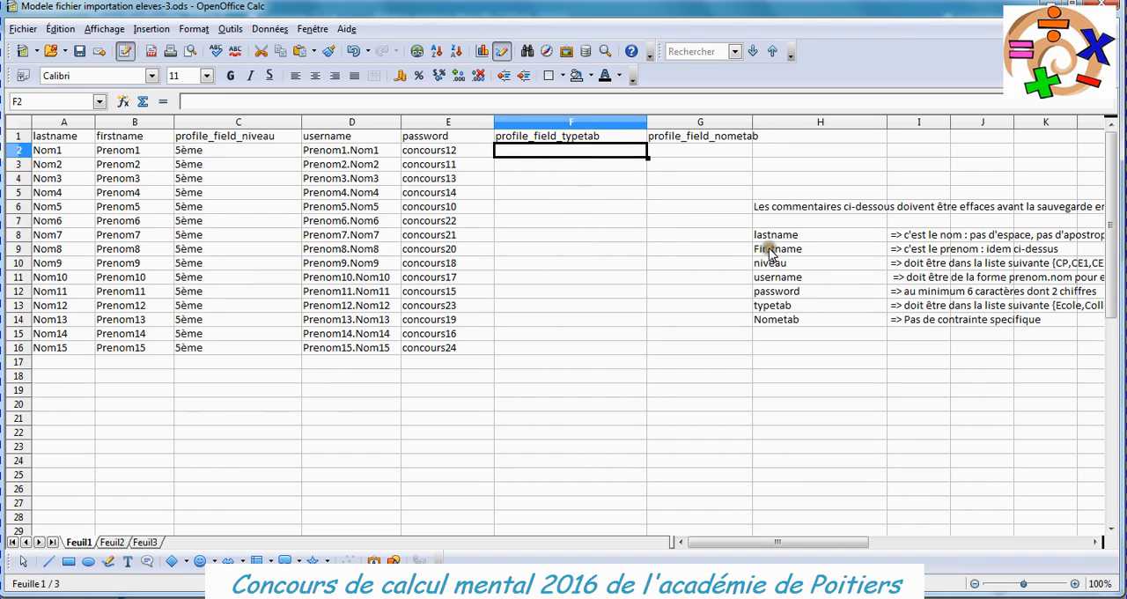
left_click(859, 314)
left_click(914, 304)
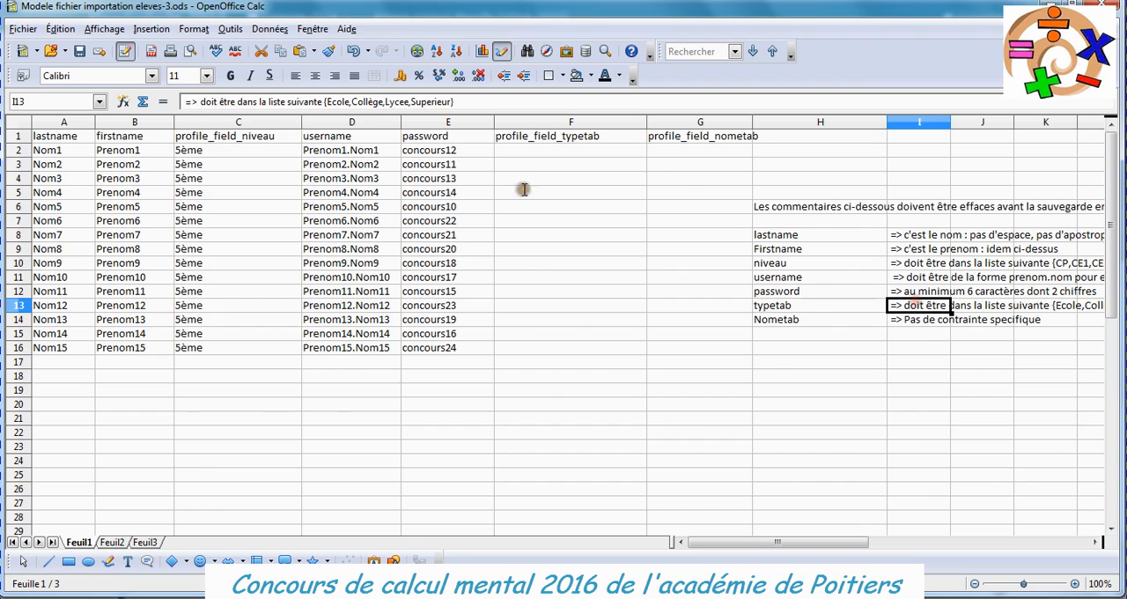
left_click(357, 101)
double_click(367, 102)
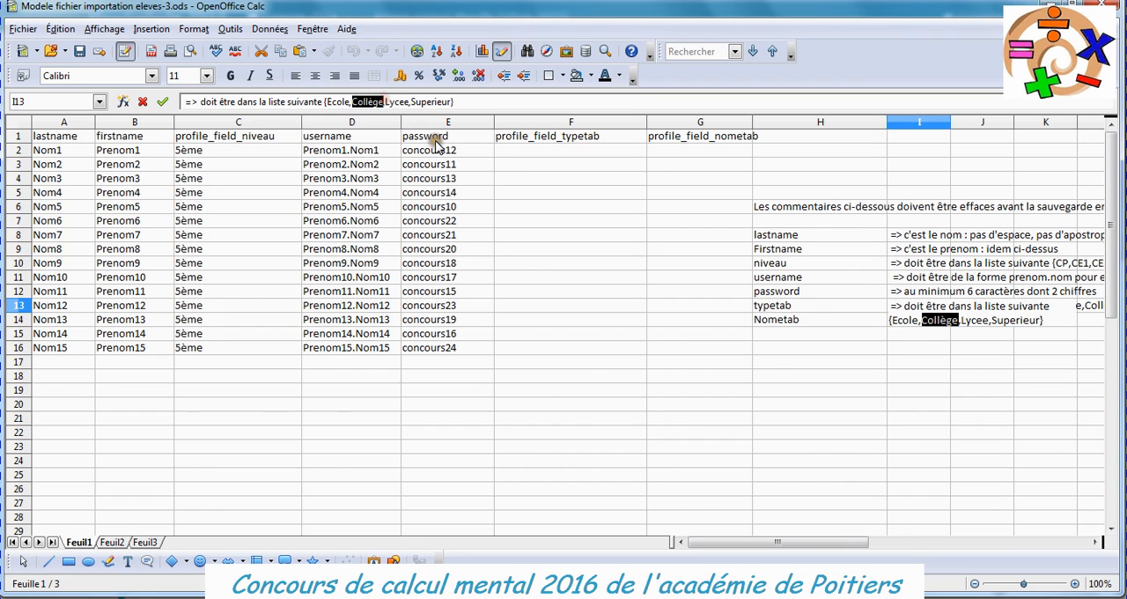
left_click(525, 152)
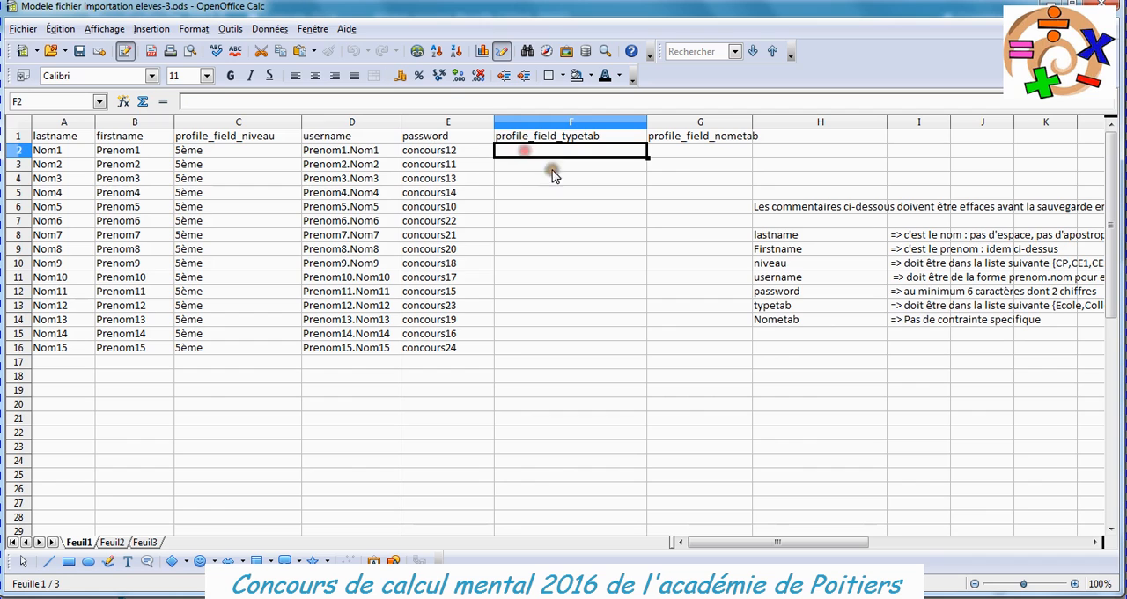
key("ctrl+v")
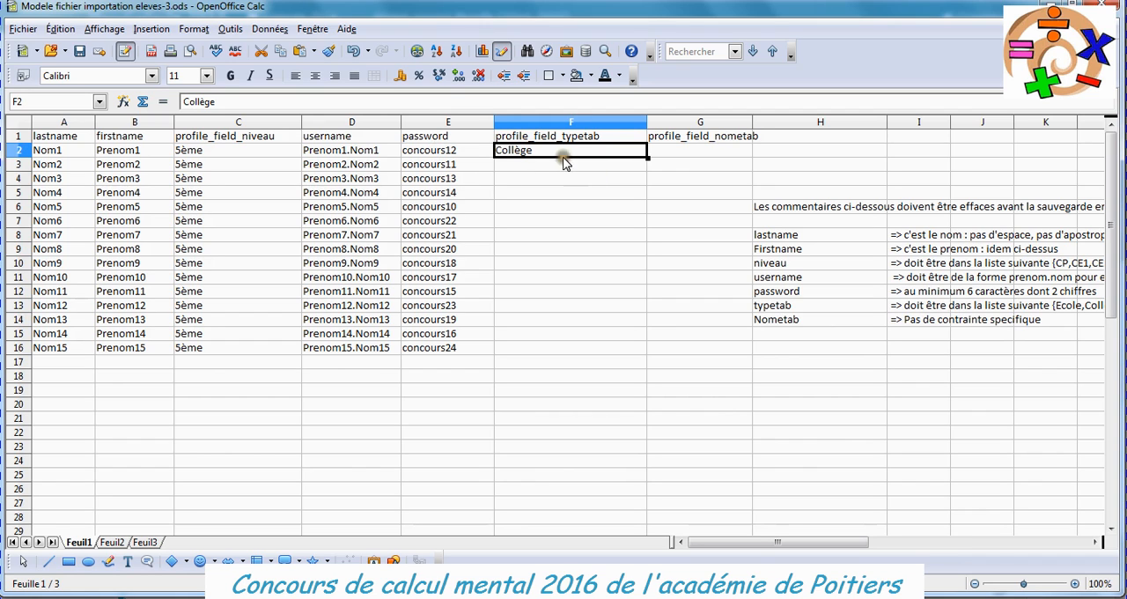
left_click_drag(647, 158, 656, 358)
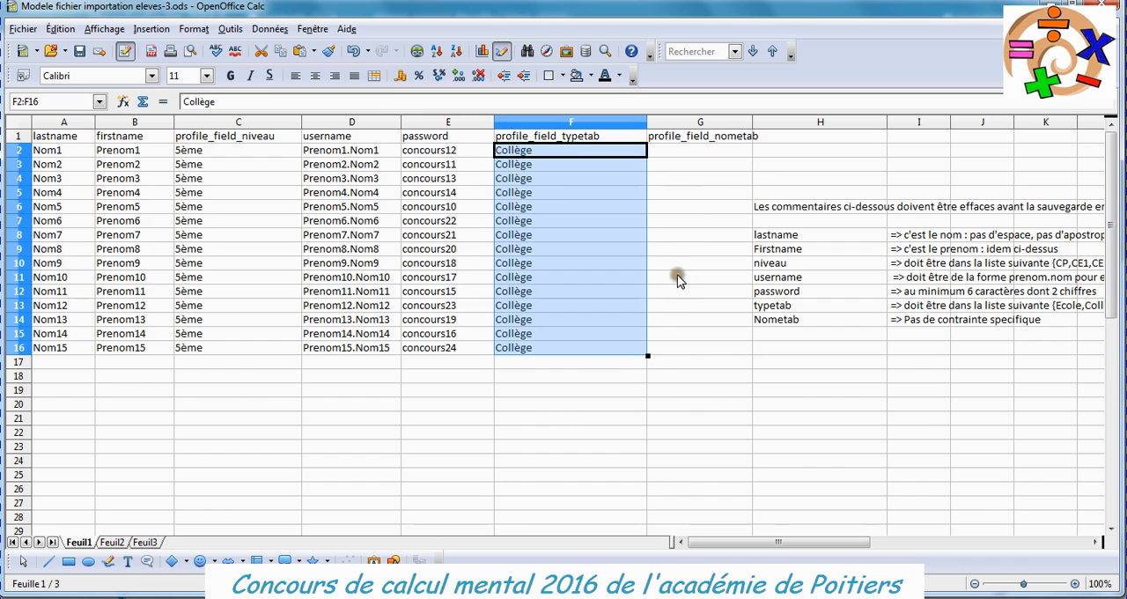
Enter the school name "Collège test" in cell G2 and fill it down to G16.
left_click(690, 151)
type("Collège test")
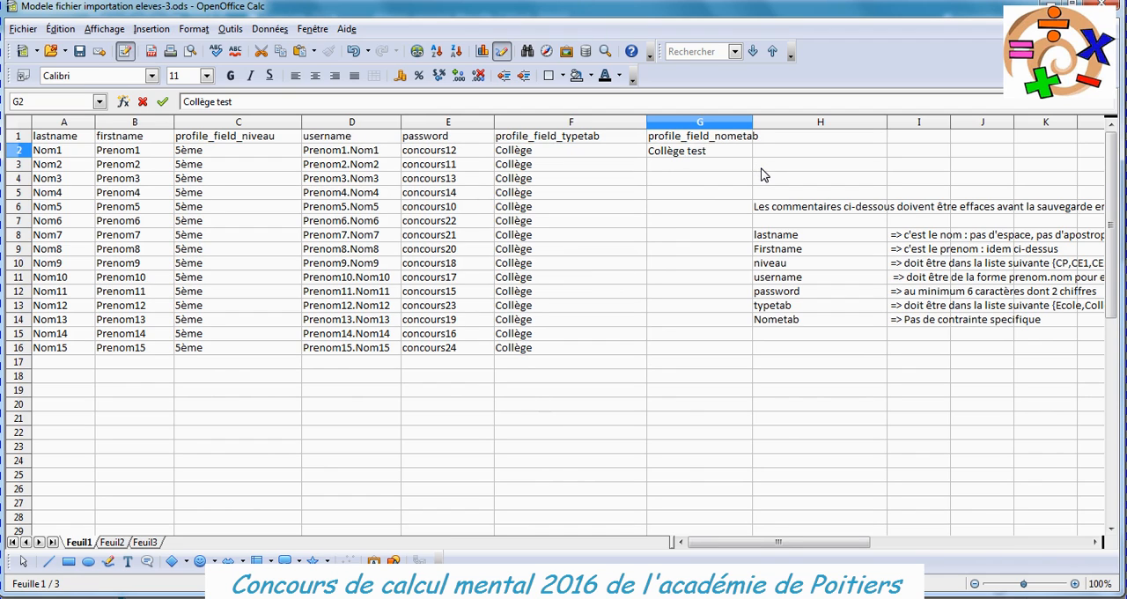
key("Return")
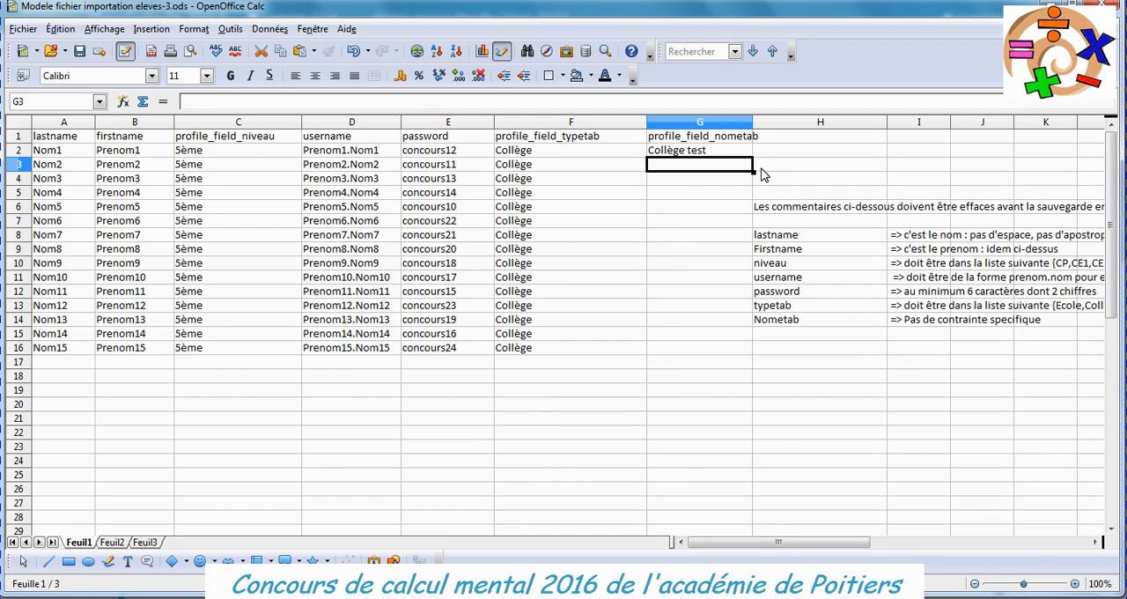
left_click(727, 151)
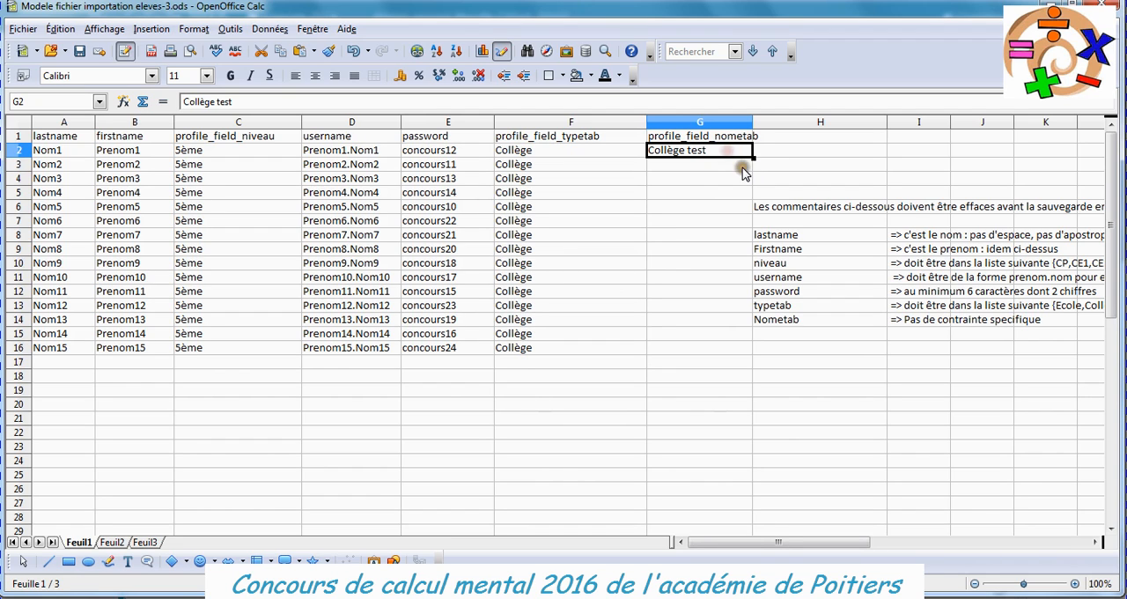
left_click_drag(753, 157, 719, 350)
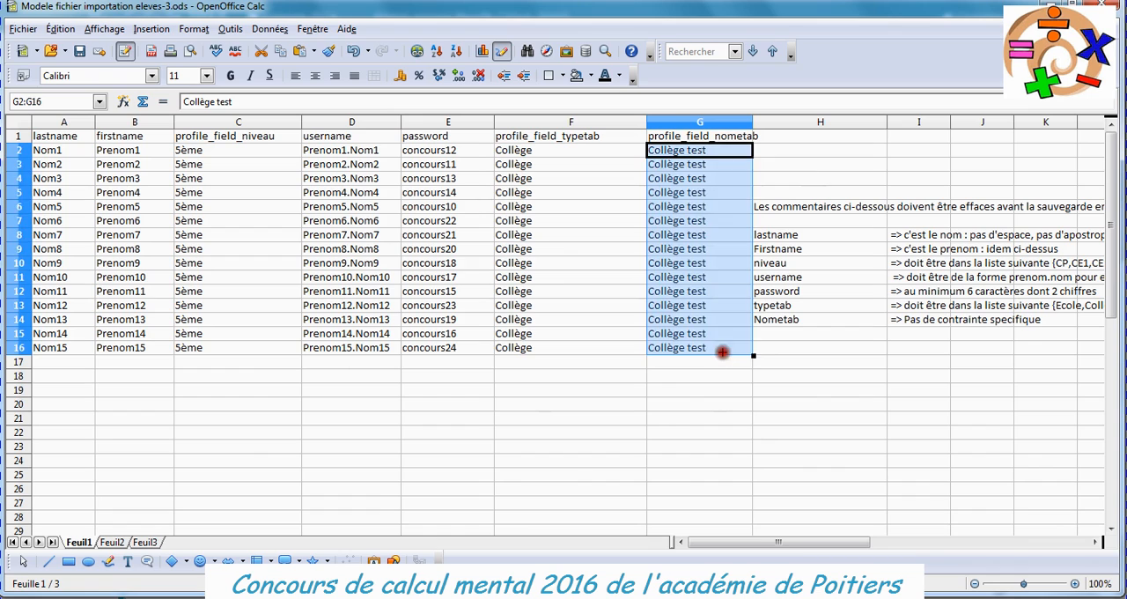
left_click(744, 407)
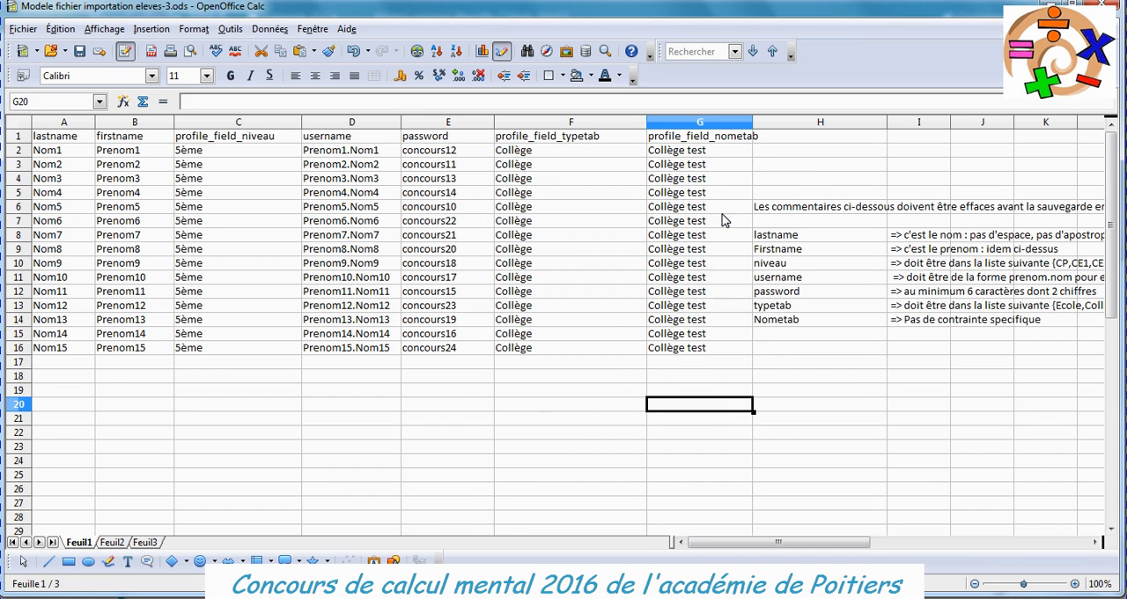
Delete all contents of the instruction comments in cells H6:I14.
left_click_drag(777, 211, 915, 324)
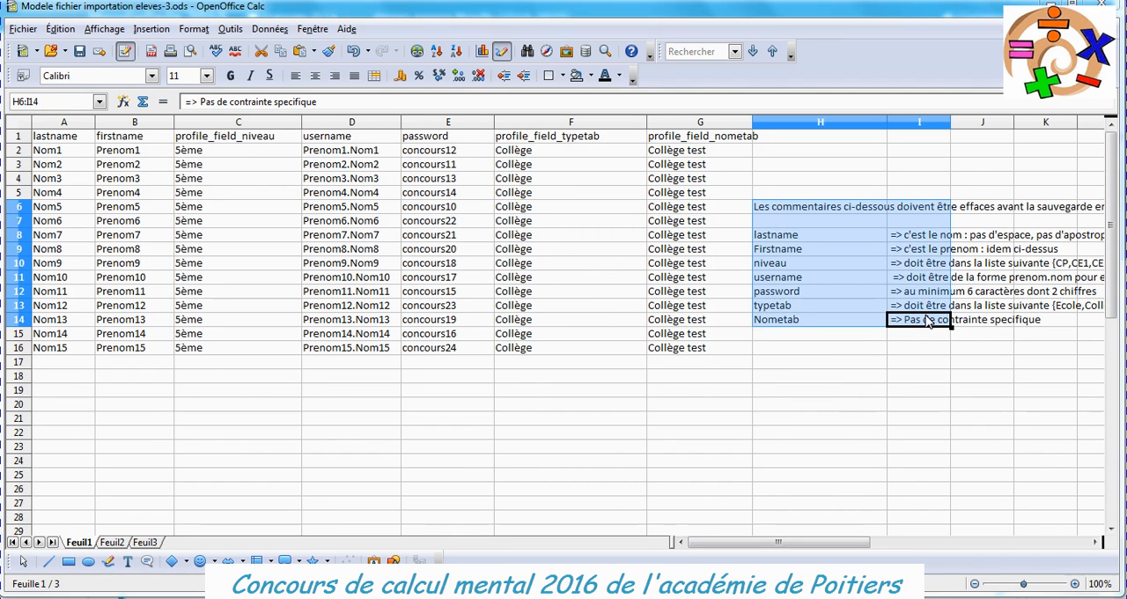
key("Delete")
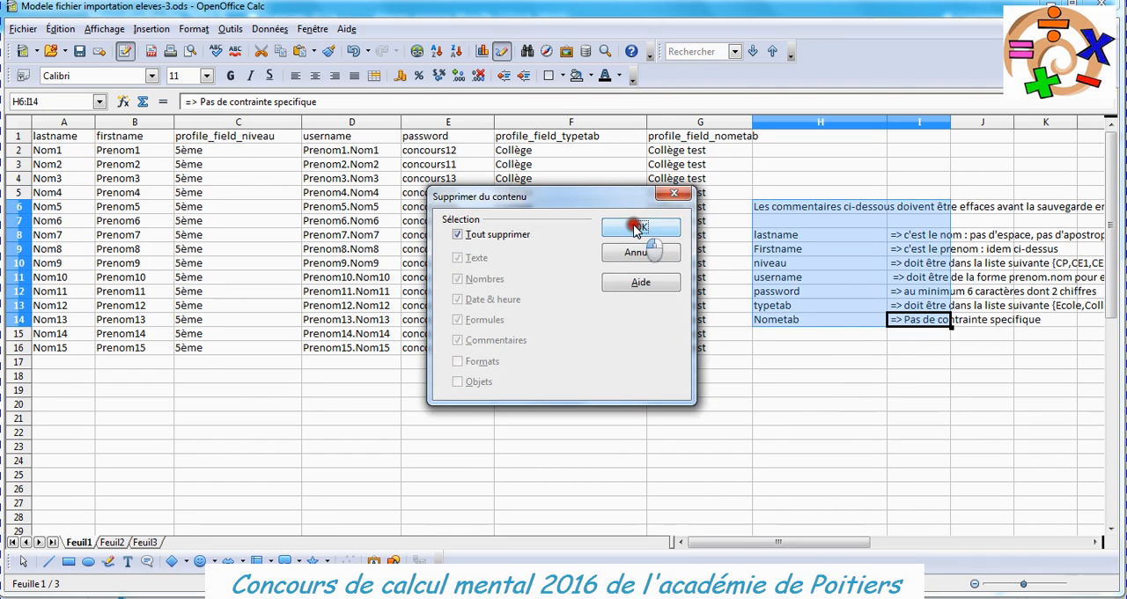
left_click(632, 227)
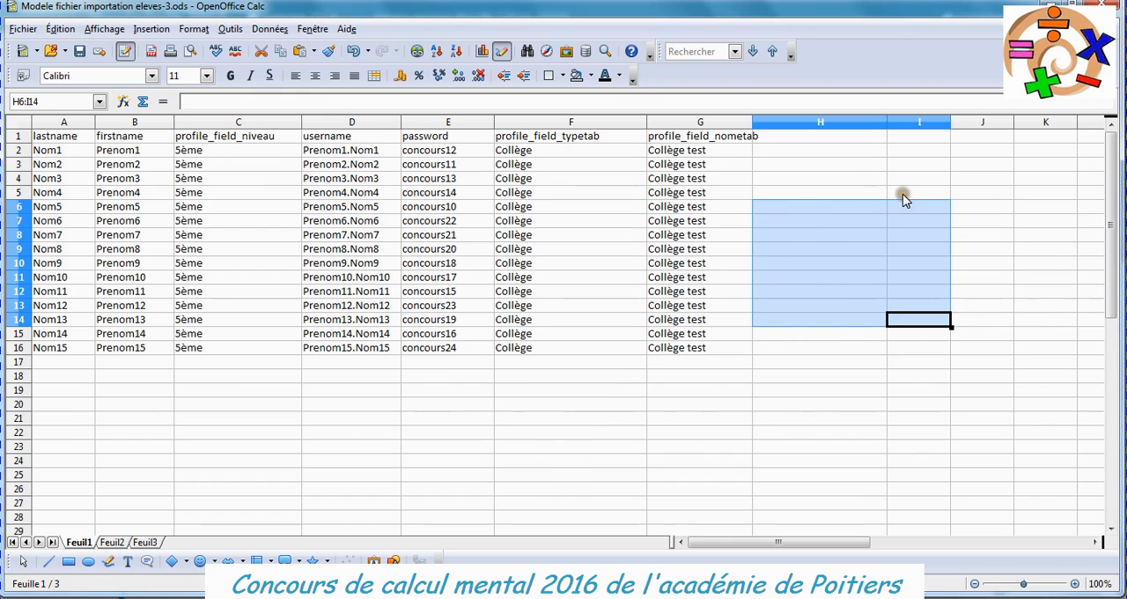
Start saving the completed sheet as a new file in the Texte CSV (.csv) format.
left_click(816, 138)
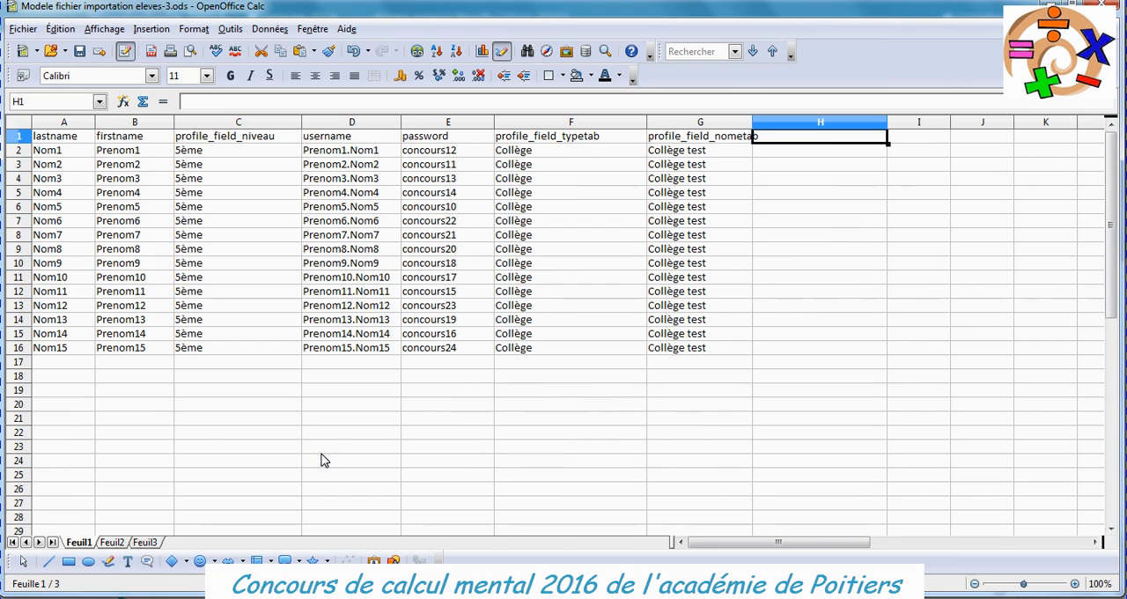
left_click(55, 139)
left_click(24, 29)
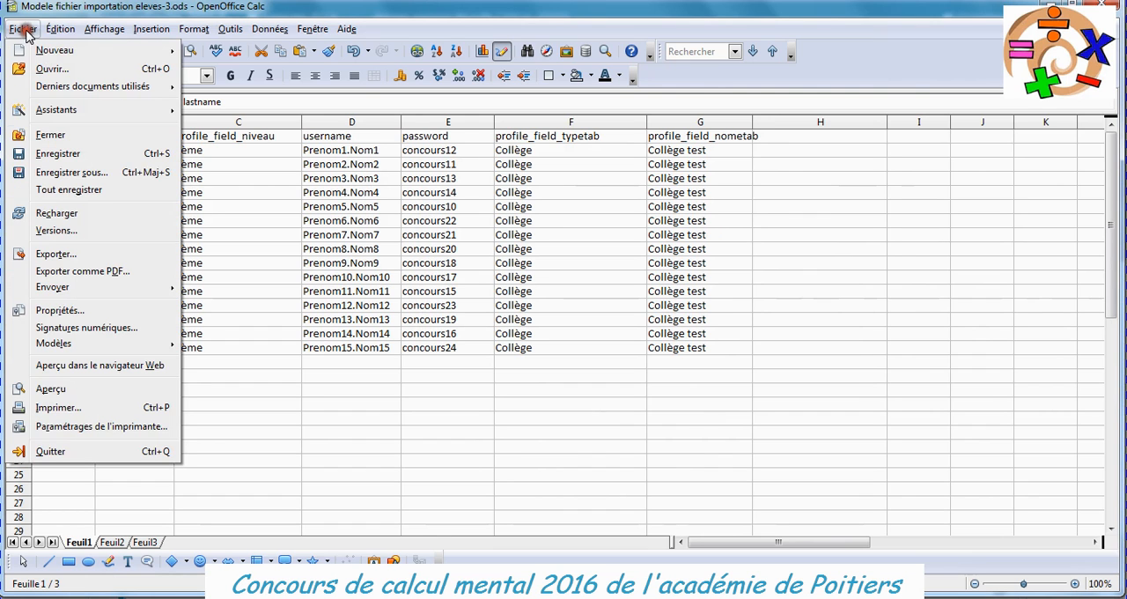
left_click(70, 172)
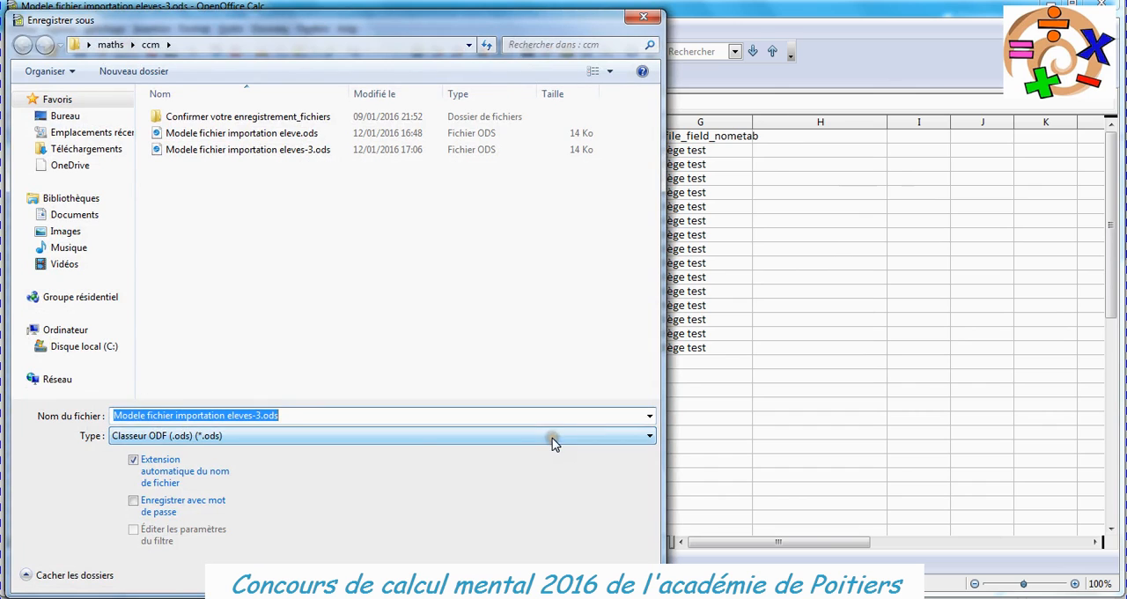
left_click(647, 440)
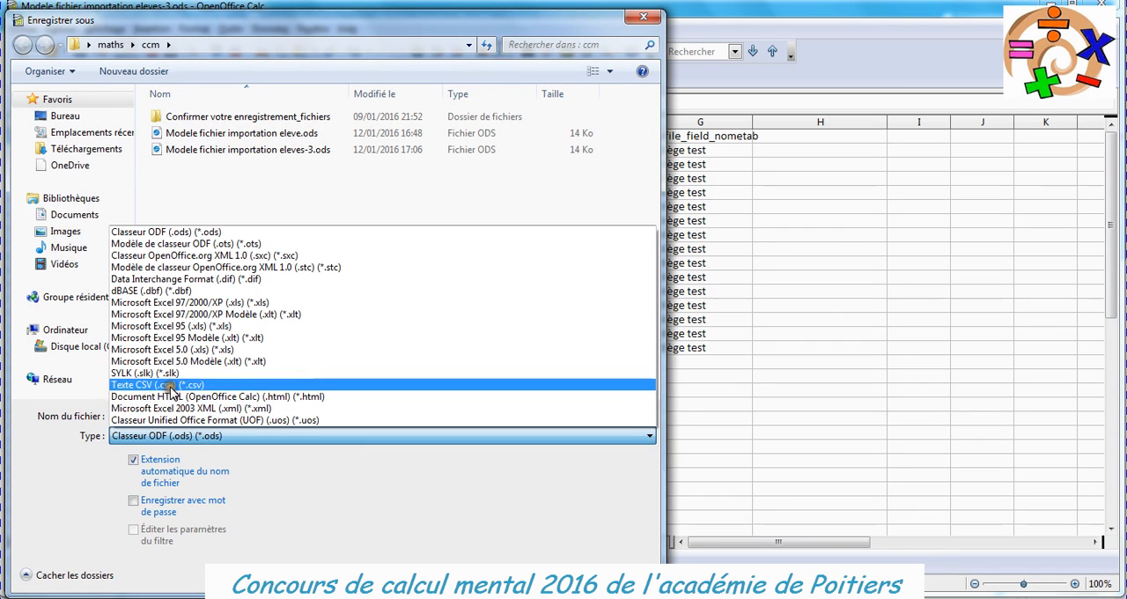
left_click(151, 388)
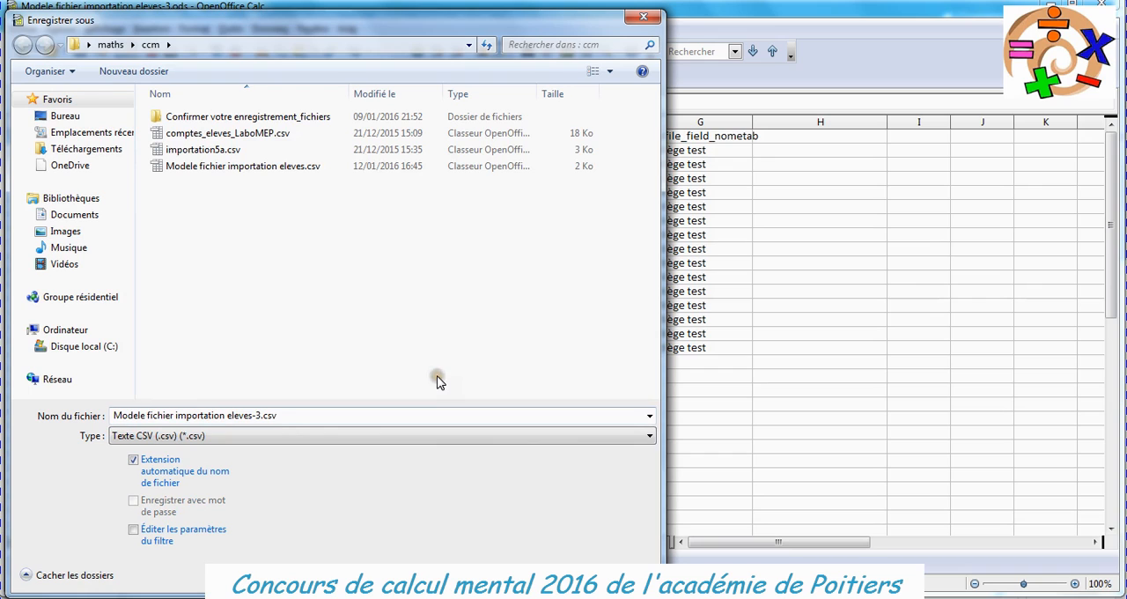
Name the file college_test.csv, save it in the ccm folder and keep the current CSV format.
left_click(291, 415)
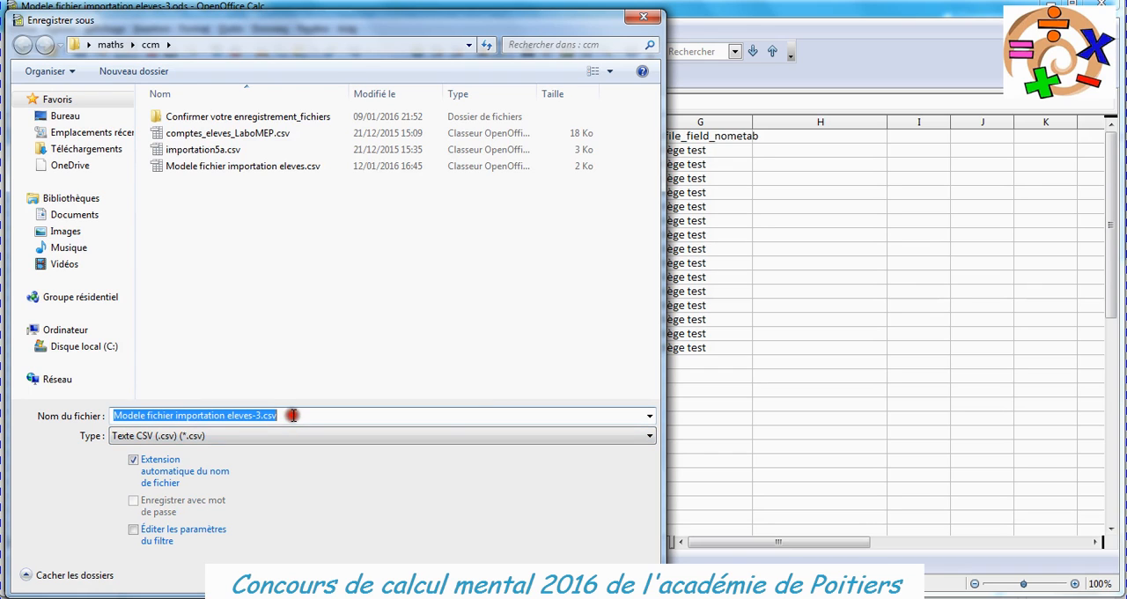
left_click(506, 413)
key("Home")
key("Delete")
key("Delete")
key("Delete")
key("Delete")
key("Delete")
key("Delete")
key("Delete")
key("Delete")
key("Delete")
key("Delete")
key("Delete")
key("Delete")
key("Delete")
key("Delete")
key("Delete")
key("Delete")
key("Delete")
key("Delete")
key("Delete")
key("Delete")
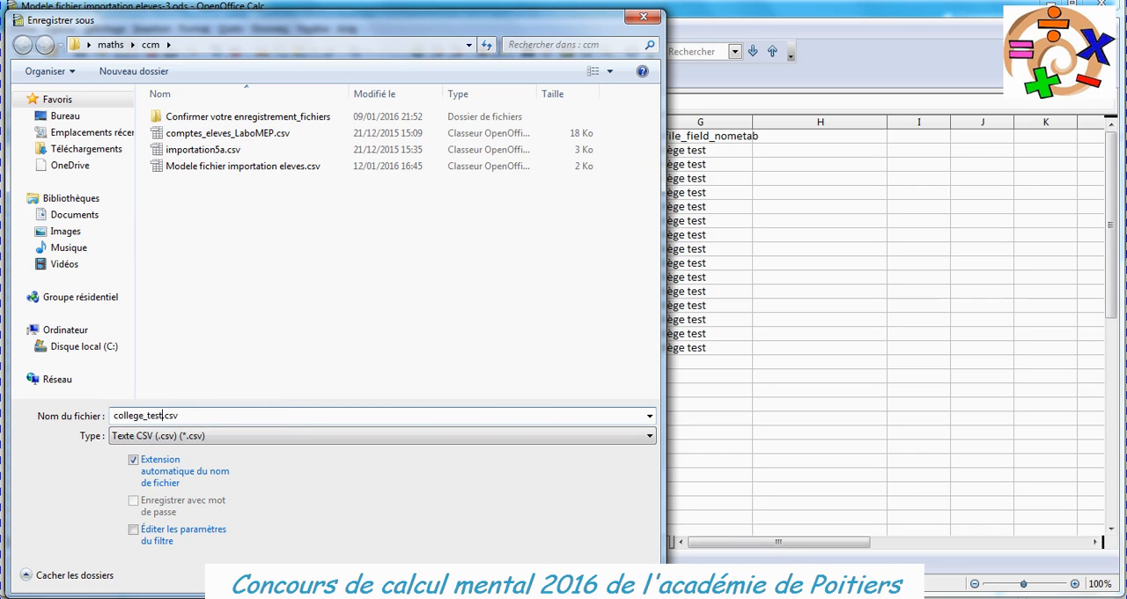
key("Return")
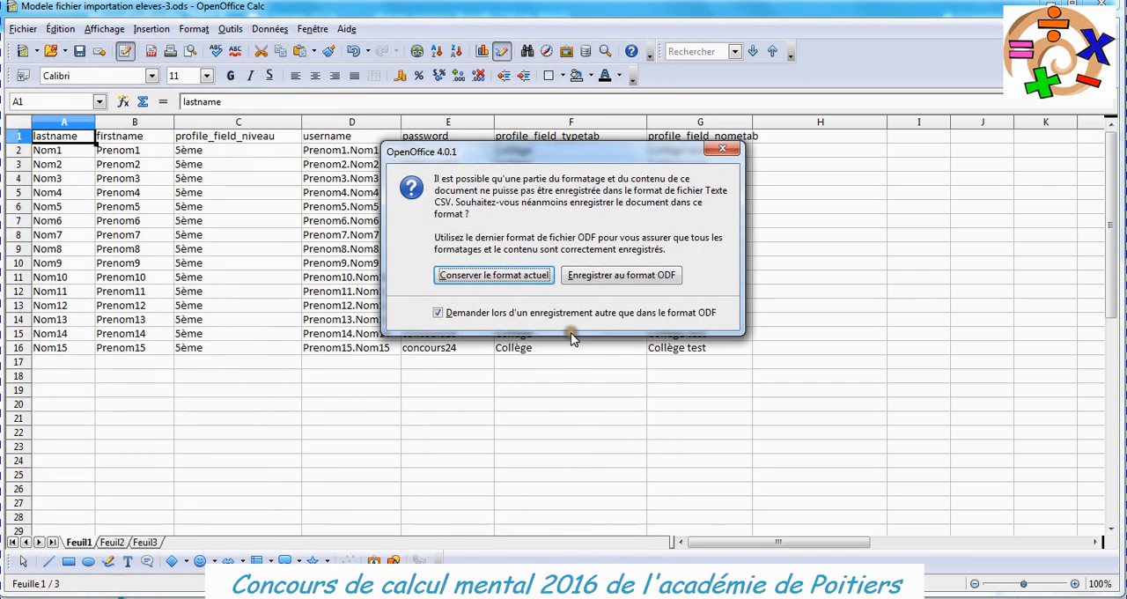
left_click(479, 276)
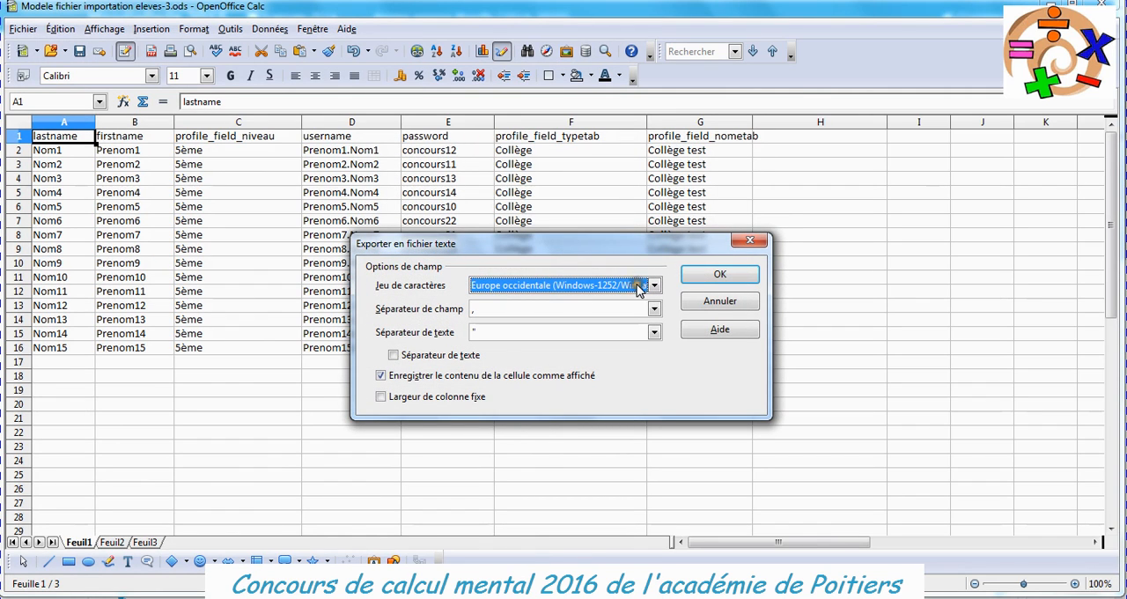
Export the text file with the Unicode (UTF-8) character set and a semicolon as field separator.
left_click(656, 287)
left_click_drag(702, 319, 704, 344)
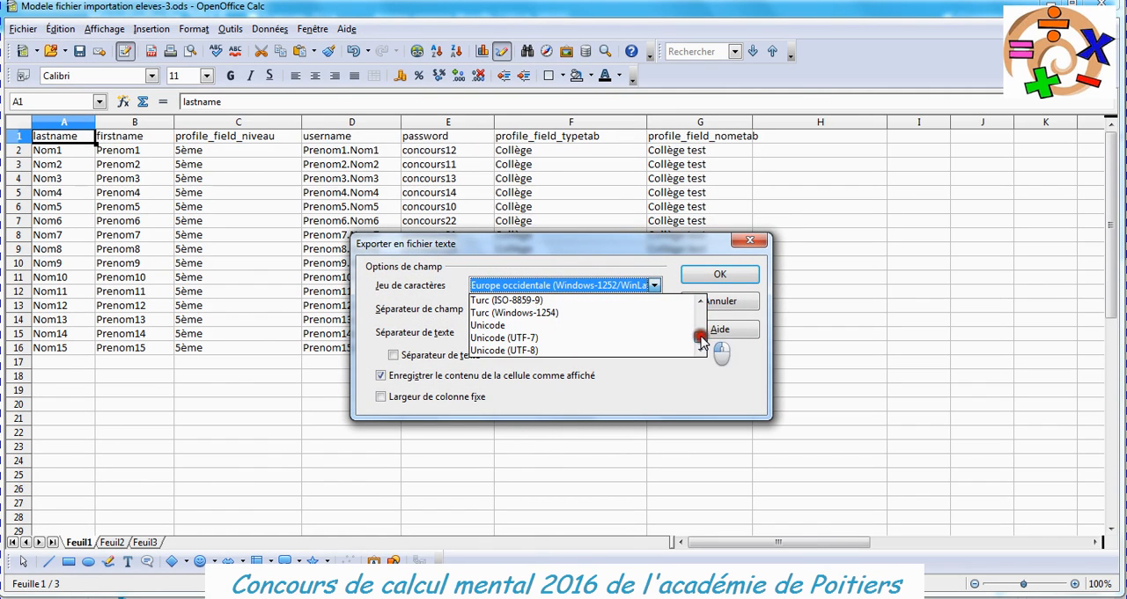
left_click(539, 350)
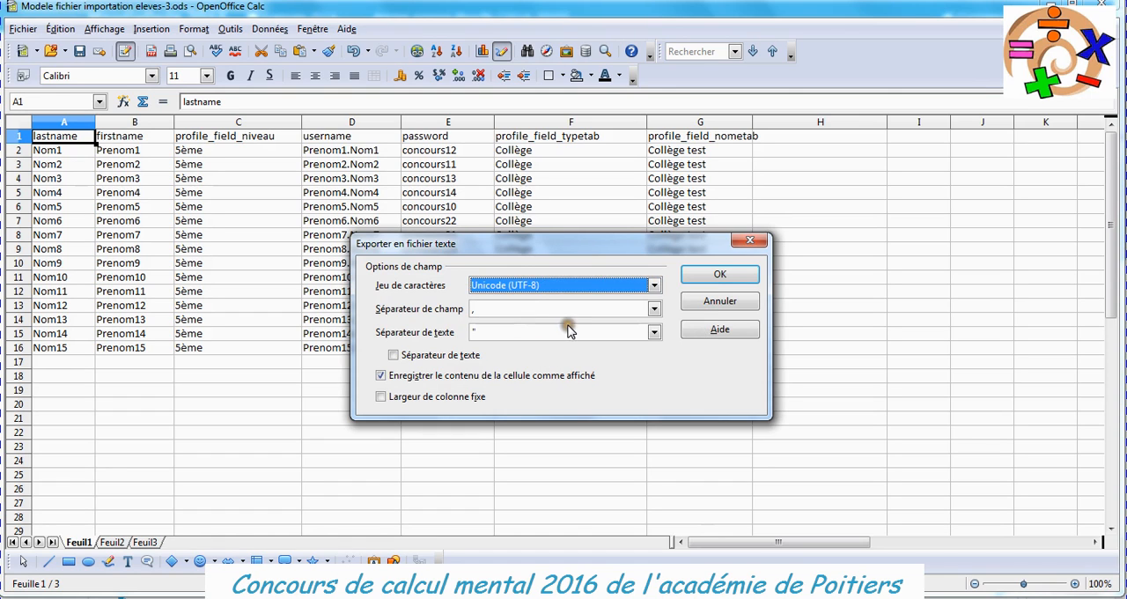
left_click(654, 308)
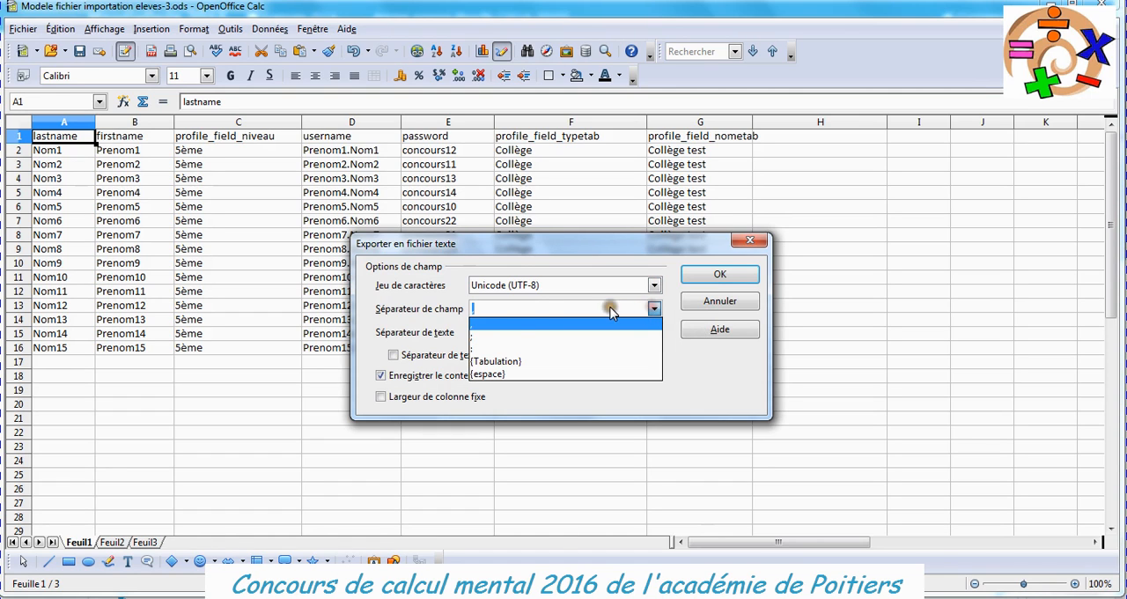
left_click(480, 342)
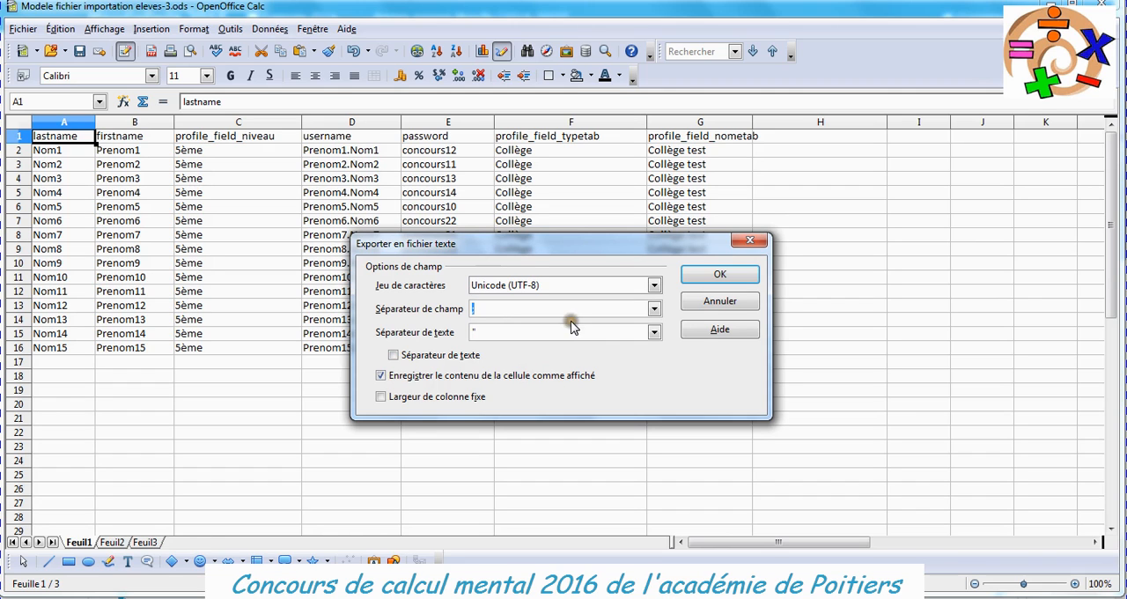
left_click(721, 276)
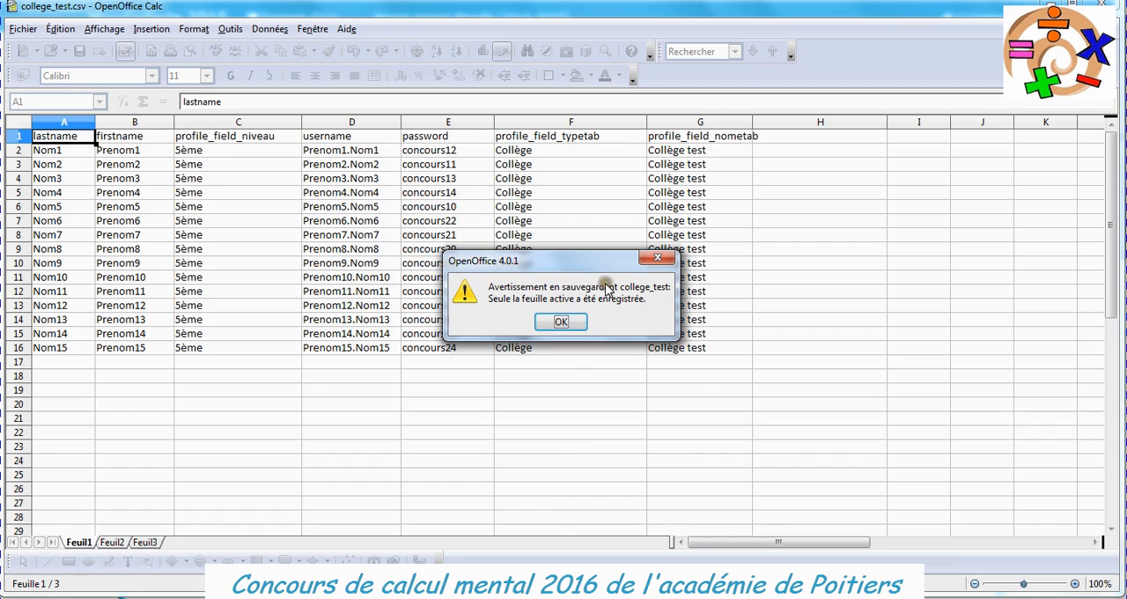
left_click(556, 323)
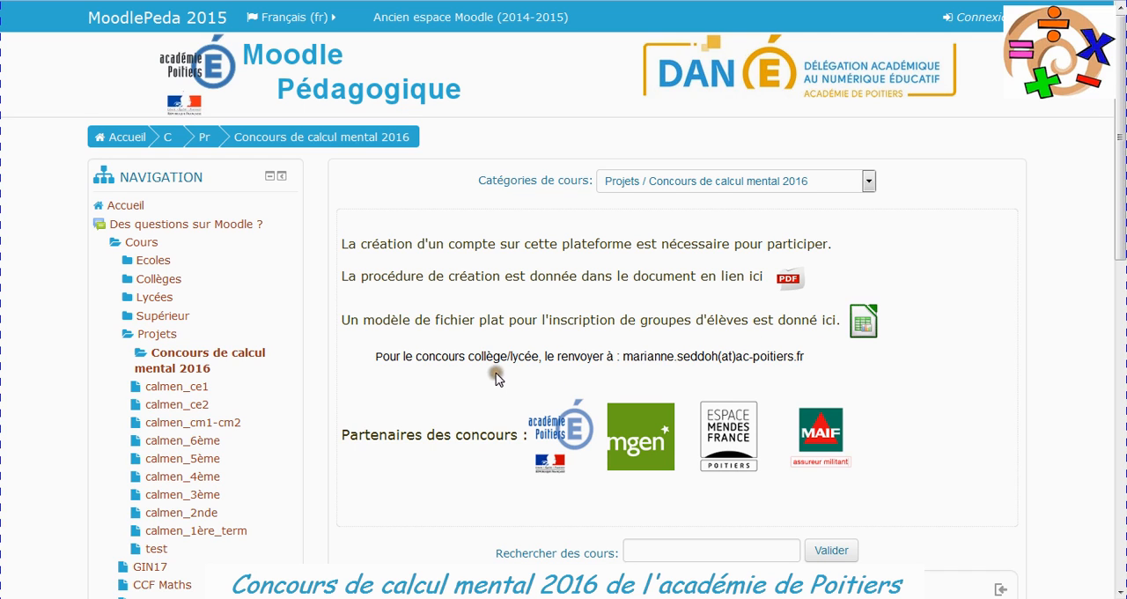
mouse_move(119, 598)
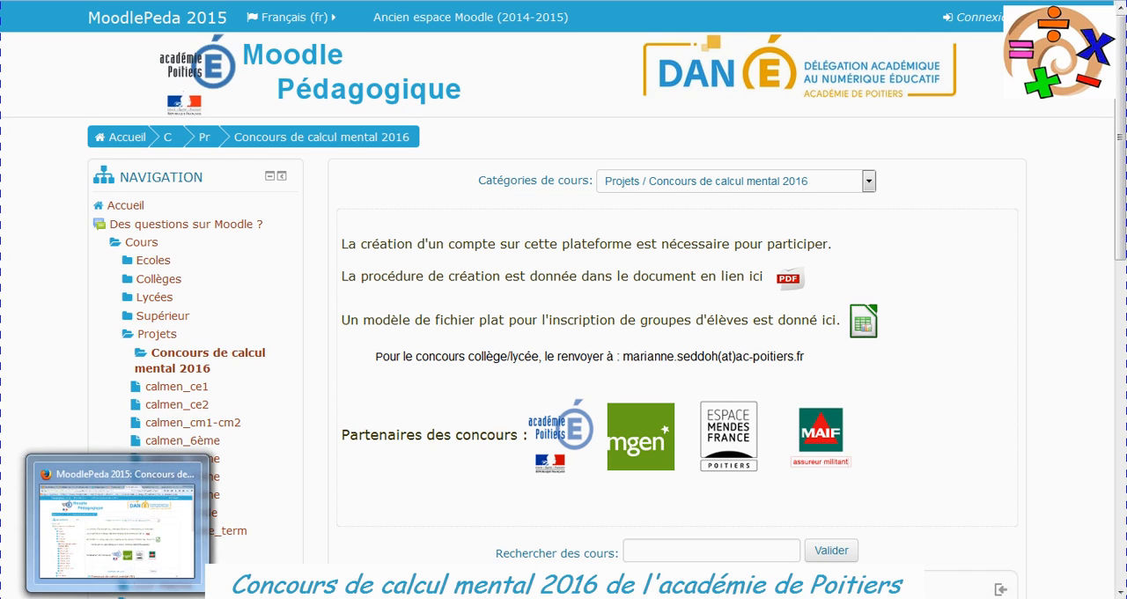